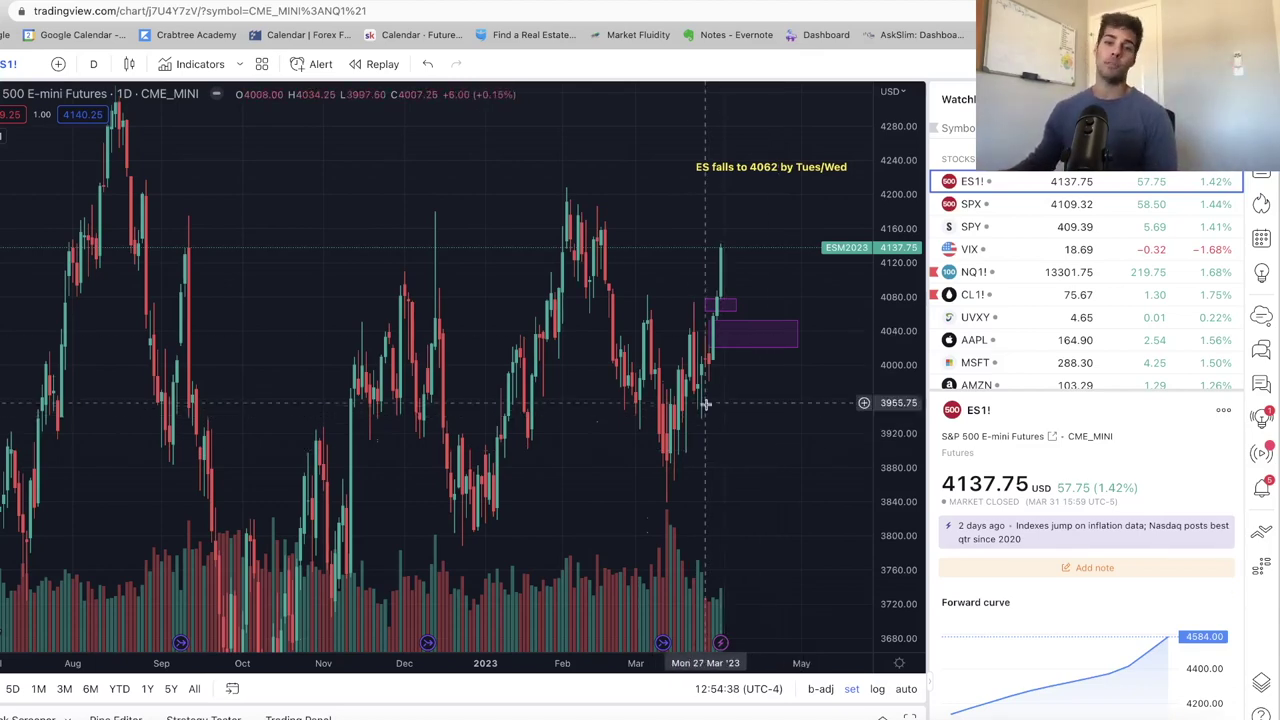
# Step: Display the NQ1! daily chart from the watchlist and bring its most recent candles into view
pyautogui.scroll(3, 700, 408)
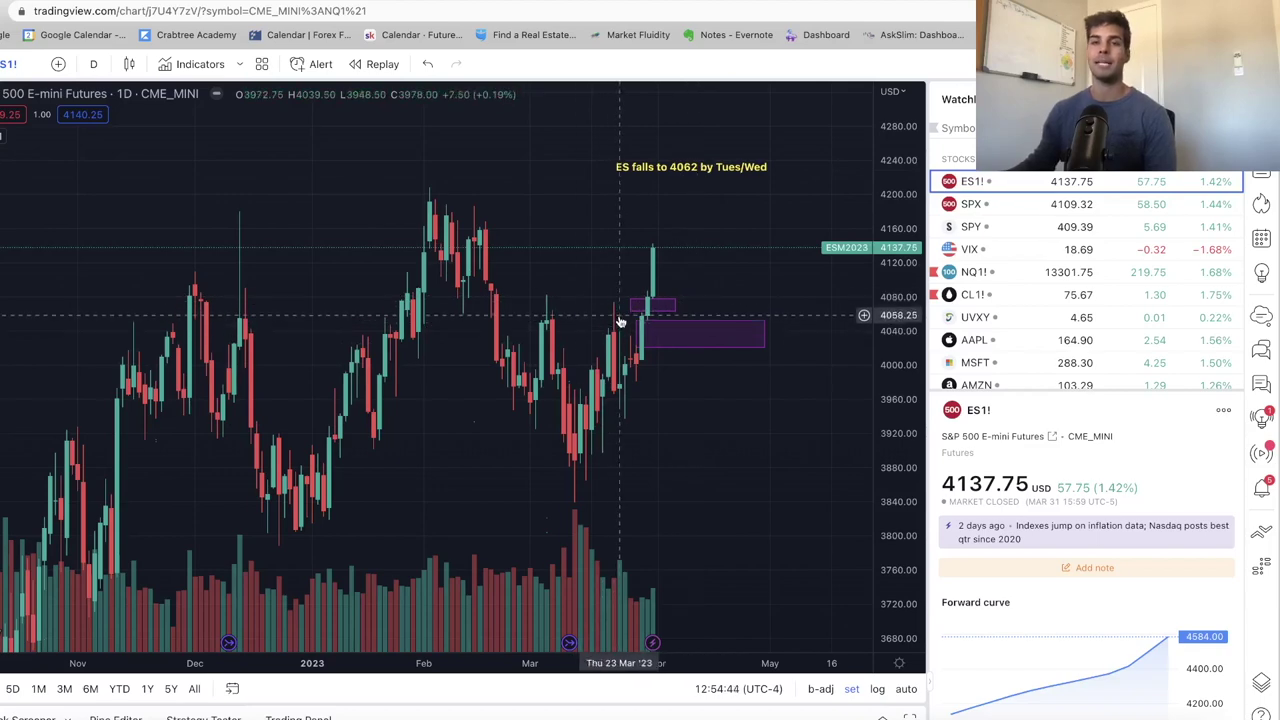
pyautogui.click(1020, 272)
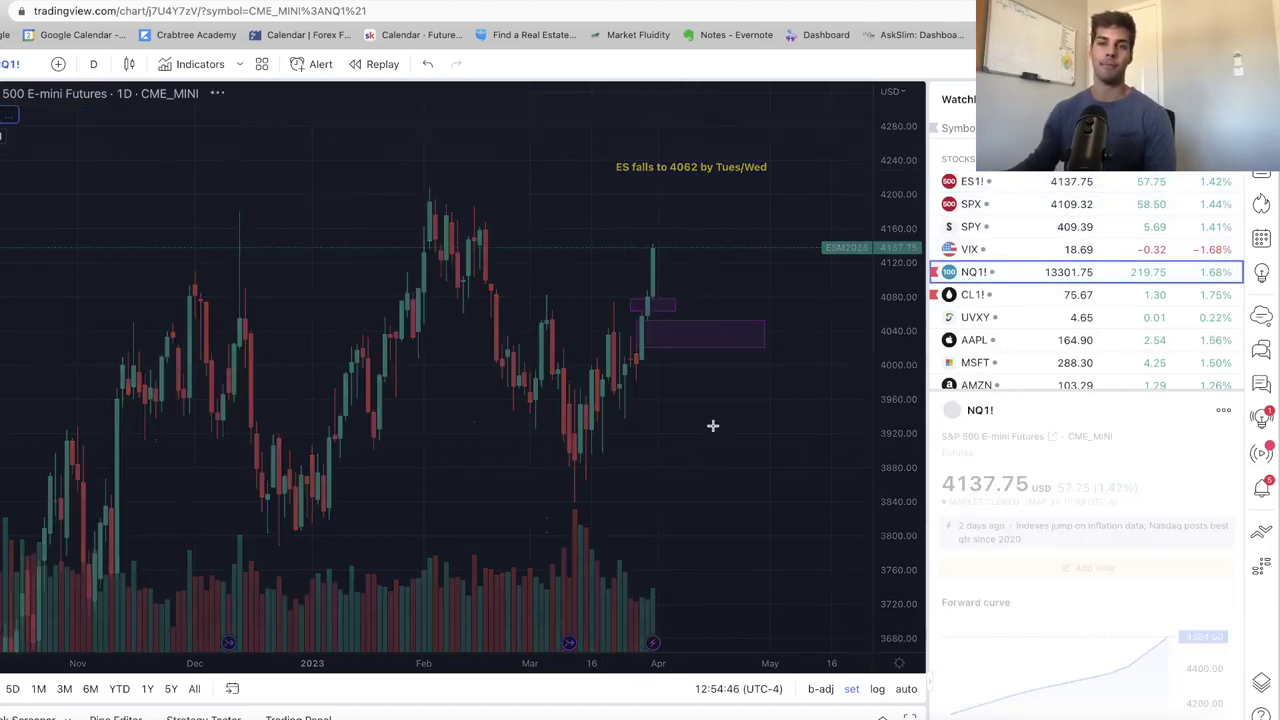
pyautogui.scroll(2, 655, 320)
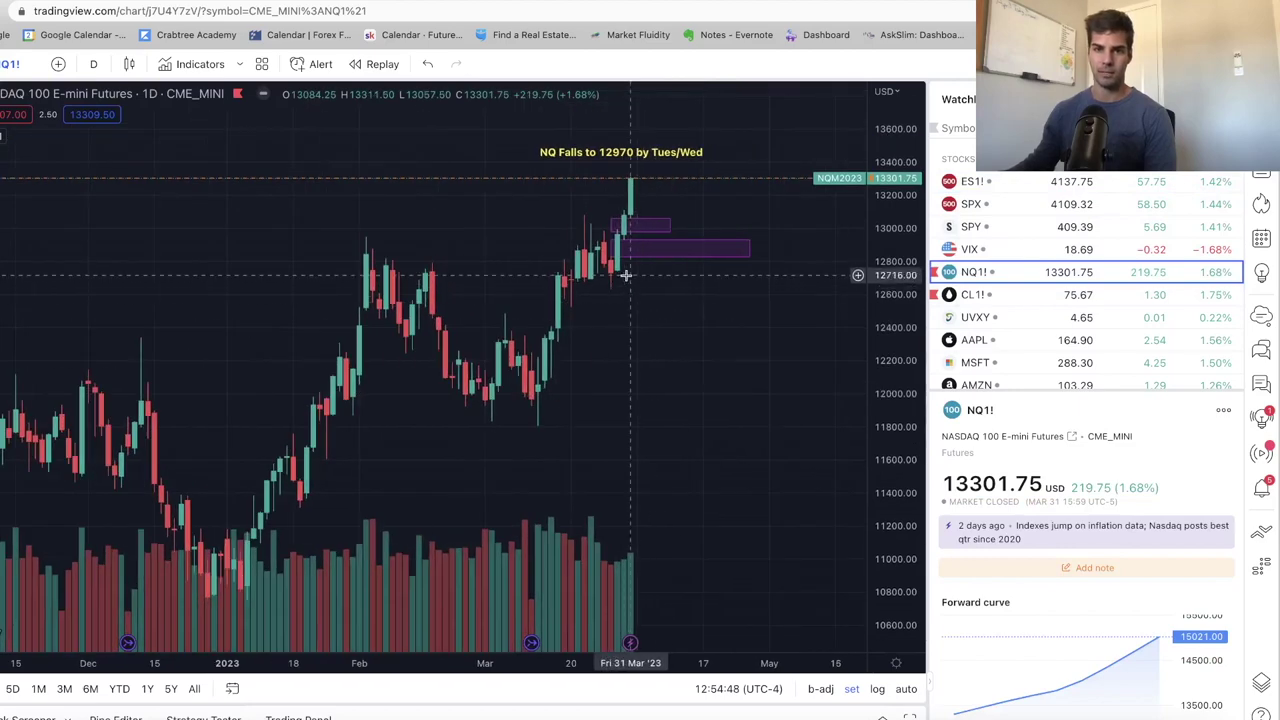
pyautogui.scroll(1, 590, 267)
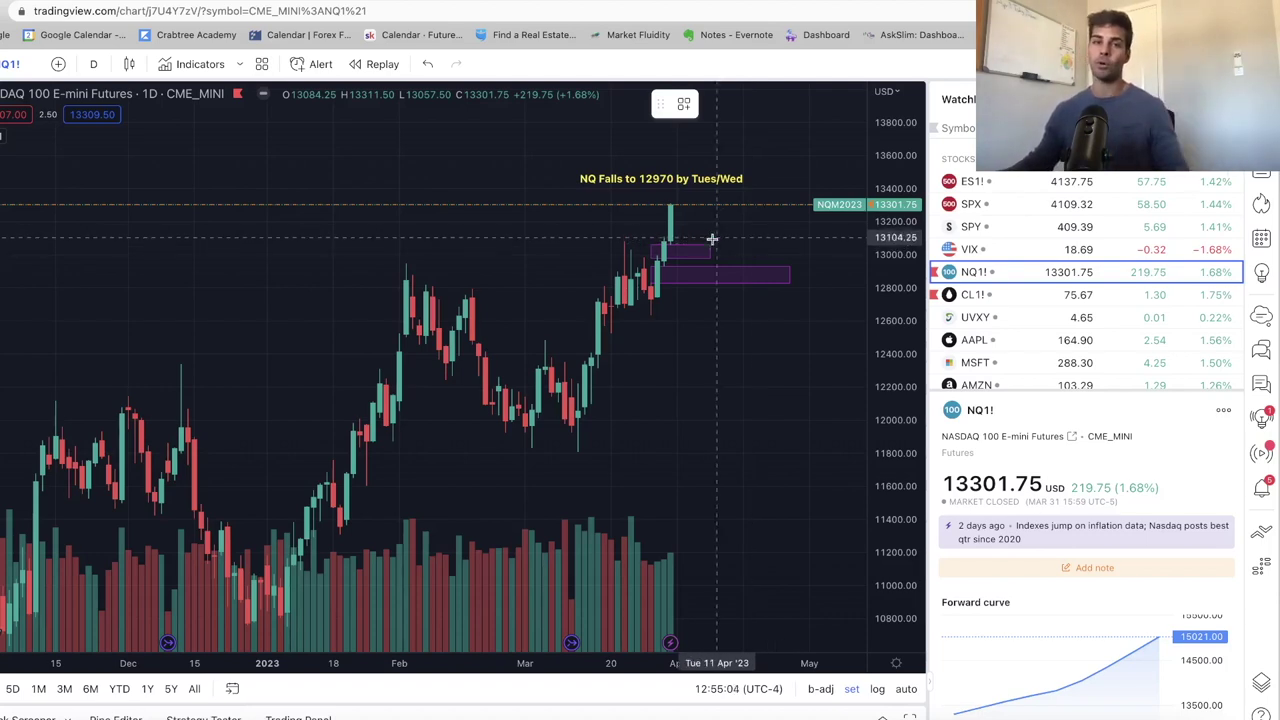
# Step: Place a short position starting 27 March 2023 with entry at about 12948.75, target at 12720.50 and stop at 13090.50
pyautogui.click(642, 262)
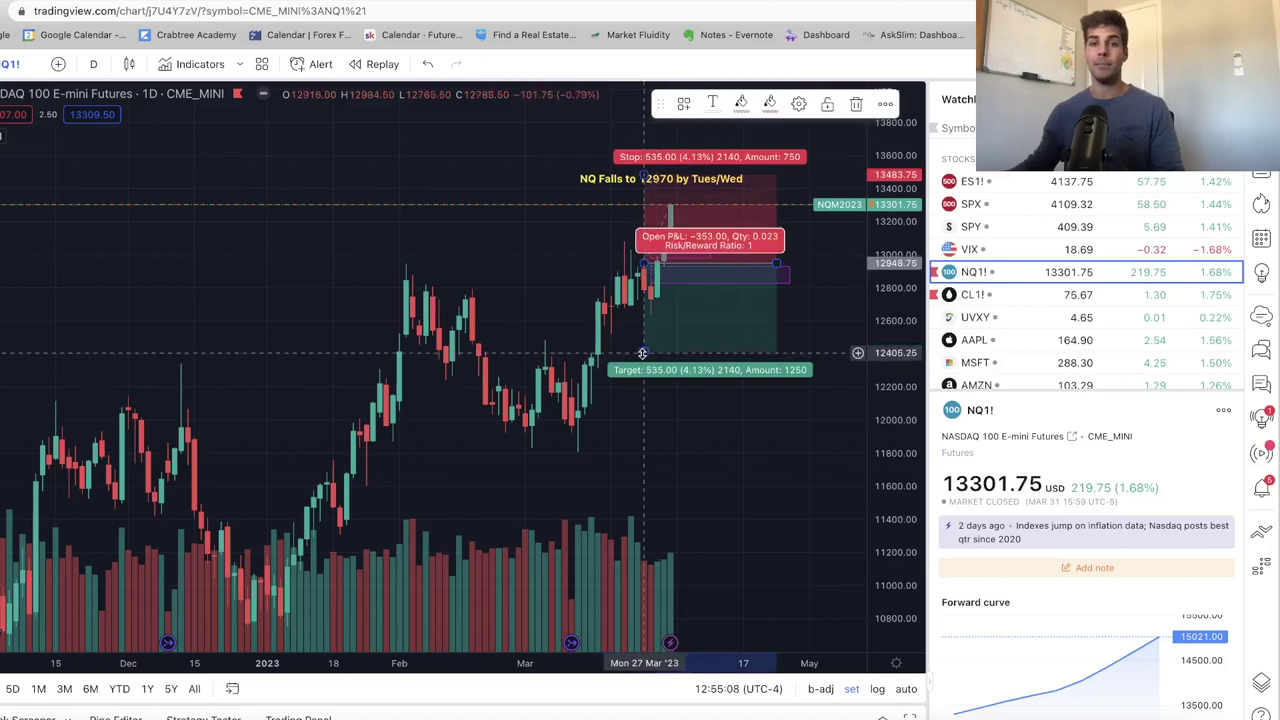
pyautogui.moveTo(640, 347); pyautogui.dragTo(655, 303)
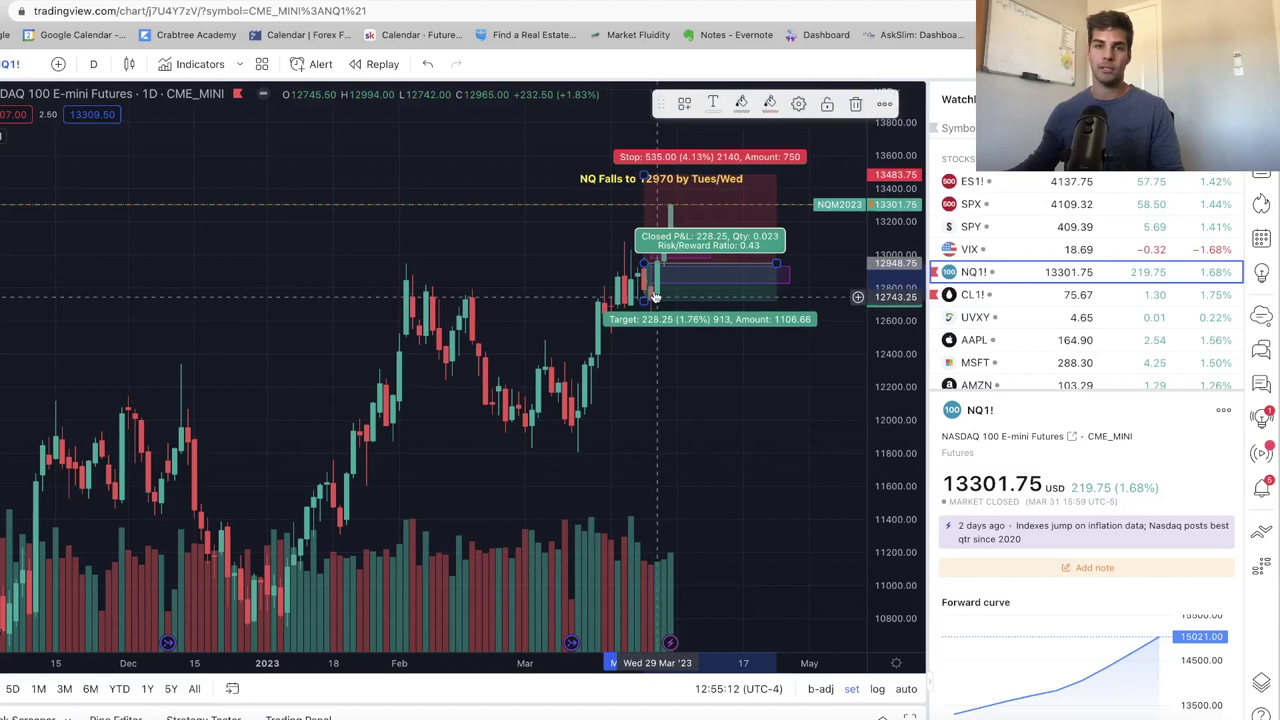
pyautogui.moveTo(640, 173); pyautogui.dragTo(645, 240)
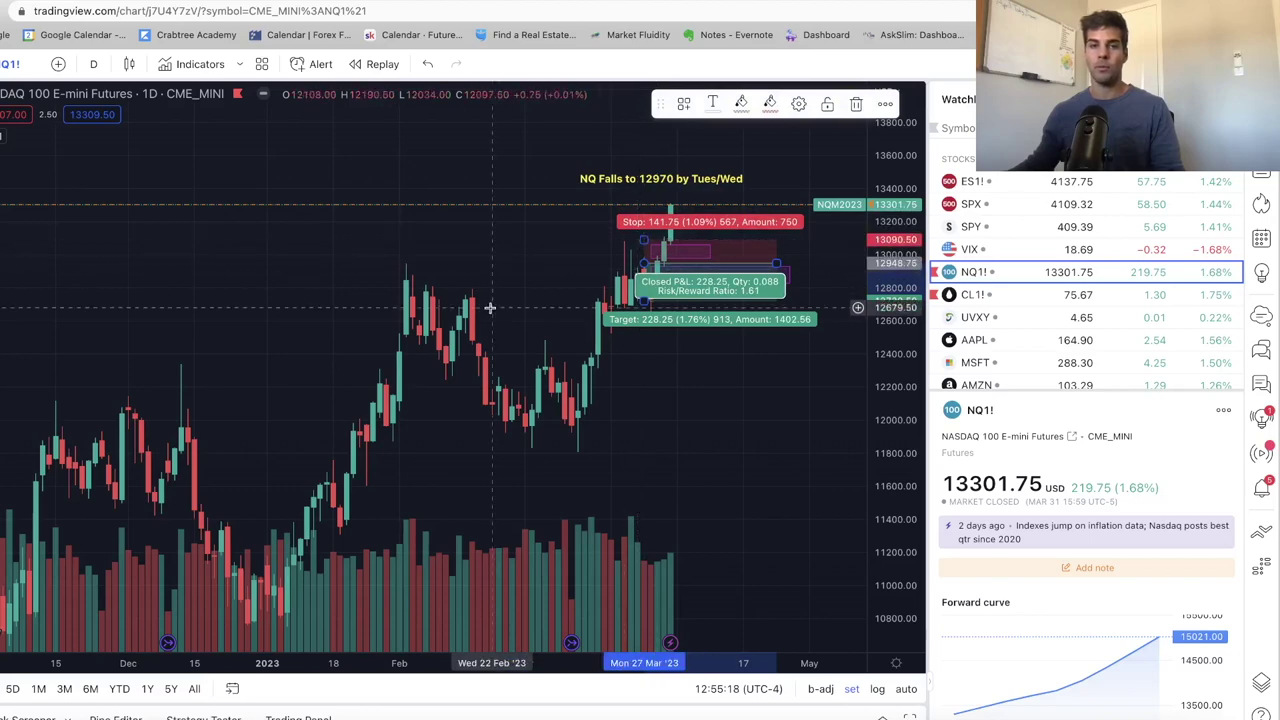
pyautogui.click(829, 366)
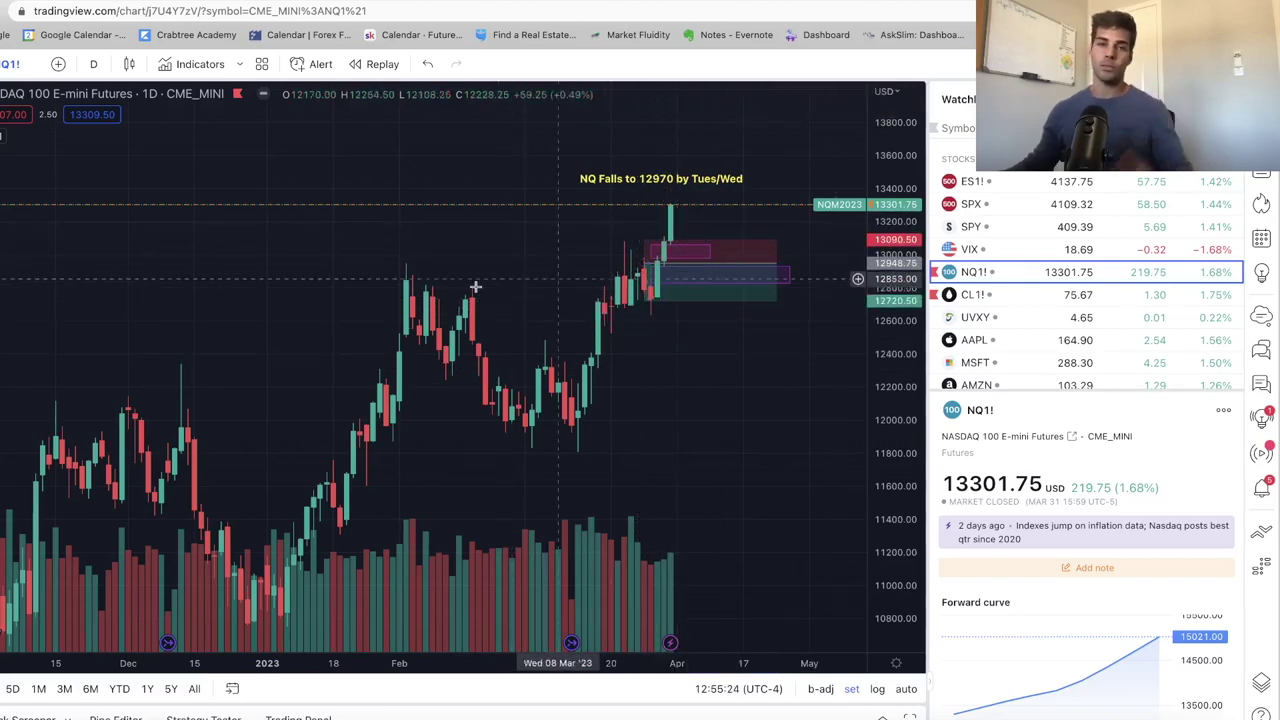
# Step: Examine the short position against the recent candles and delete it from the NQ1! chart
pyautogui.scroll(3, 700, 377)
pyautogui.moveTo(700, 377); pyautogui.dragTo(637, 263)
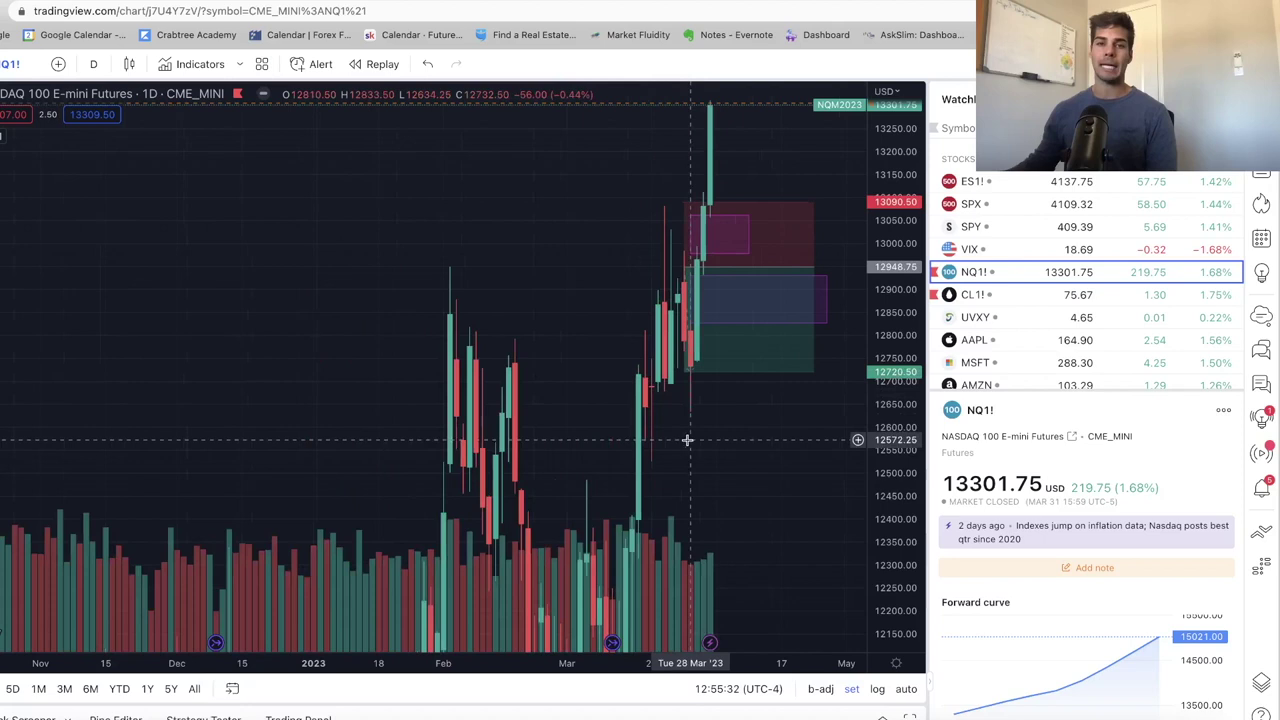
pyautogui.click(710, 371)
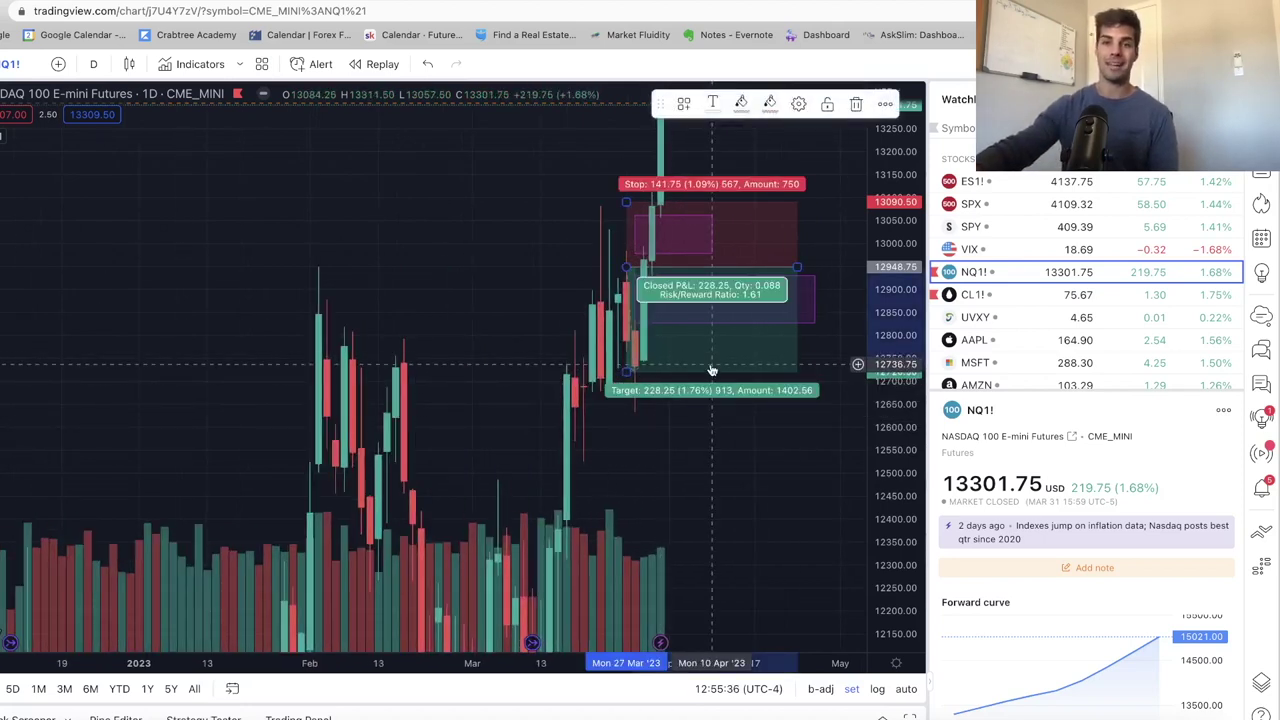
pyautogui.press('Delete')
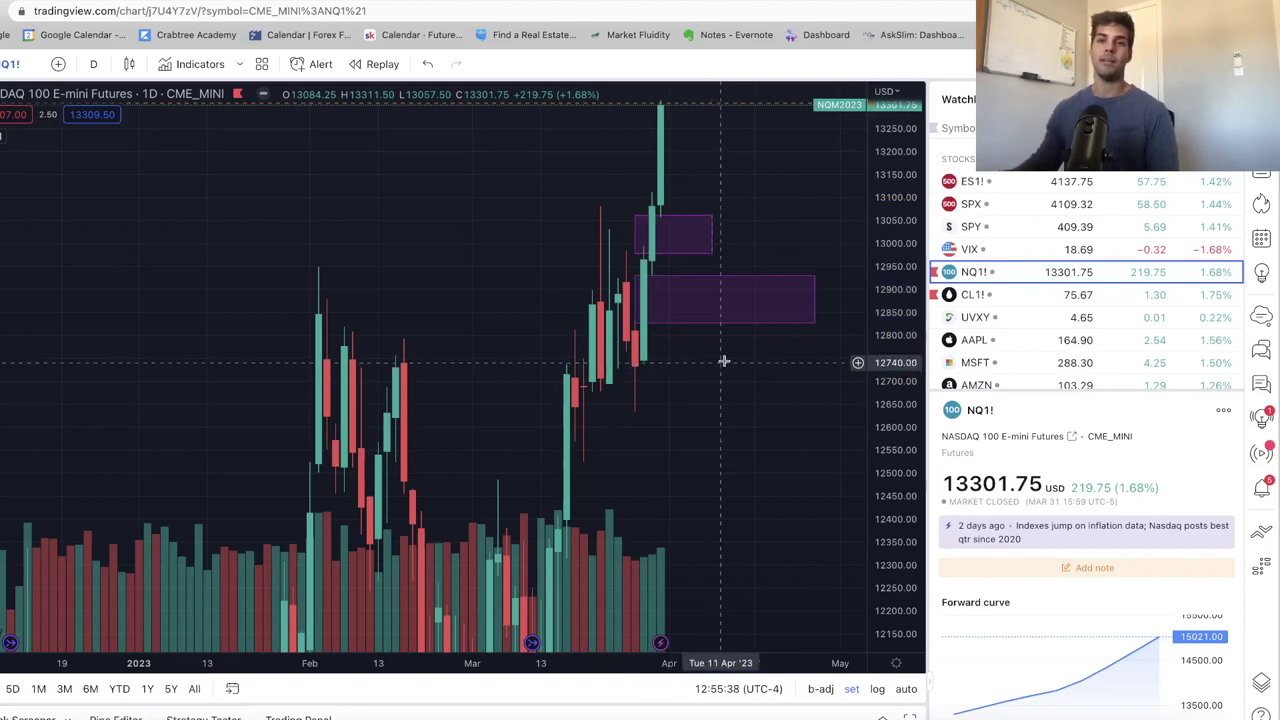
# Step: On the ES1! chart, place a long position from 28 March 2023 with entry at about 3989.00, stop at 3935.50 and target at 4079.25
pyautogui.click(1012, 187)
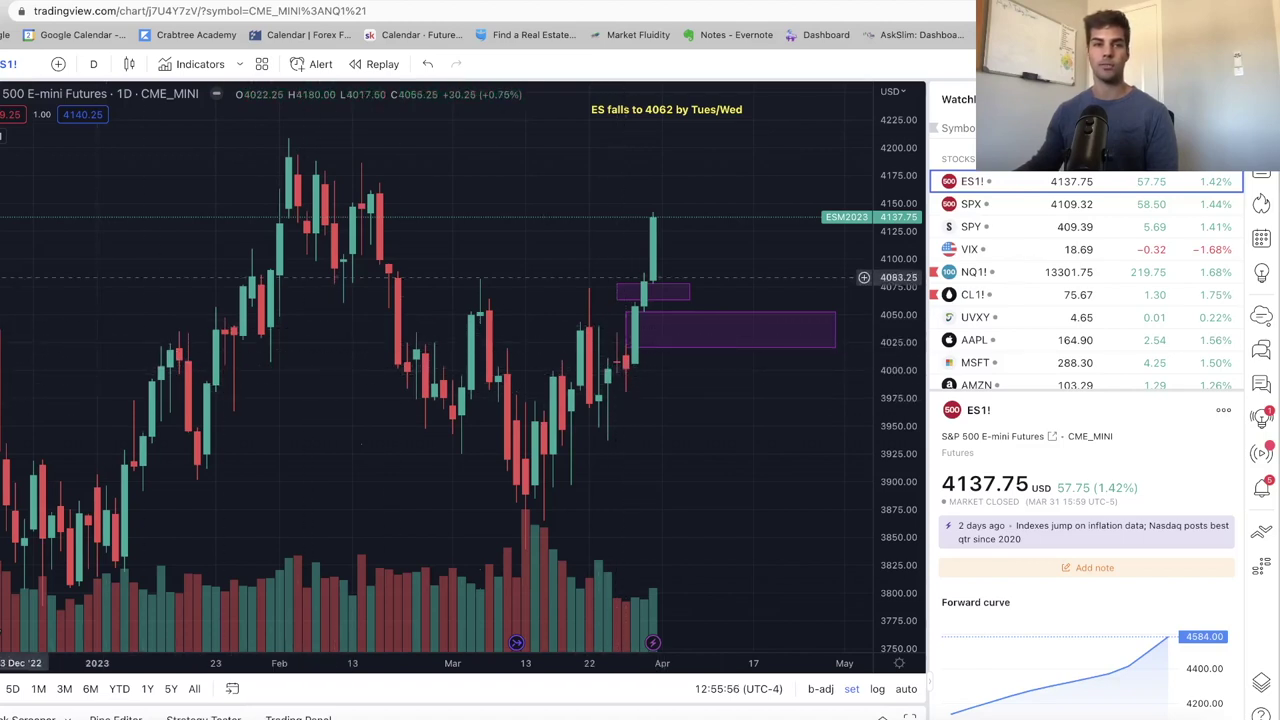
pyautogui.click(1, 264)
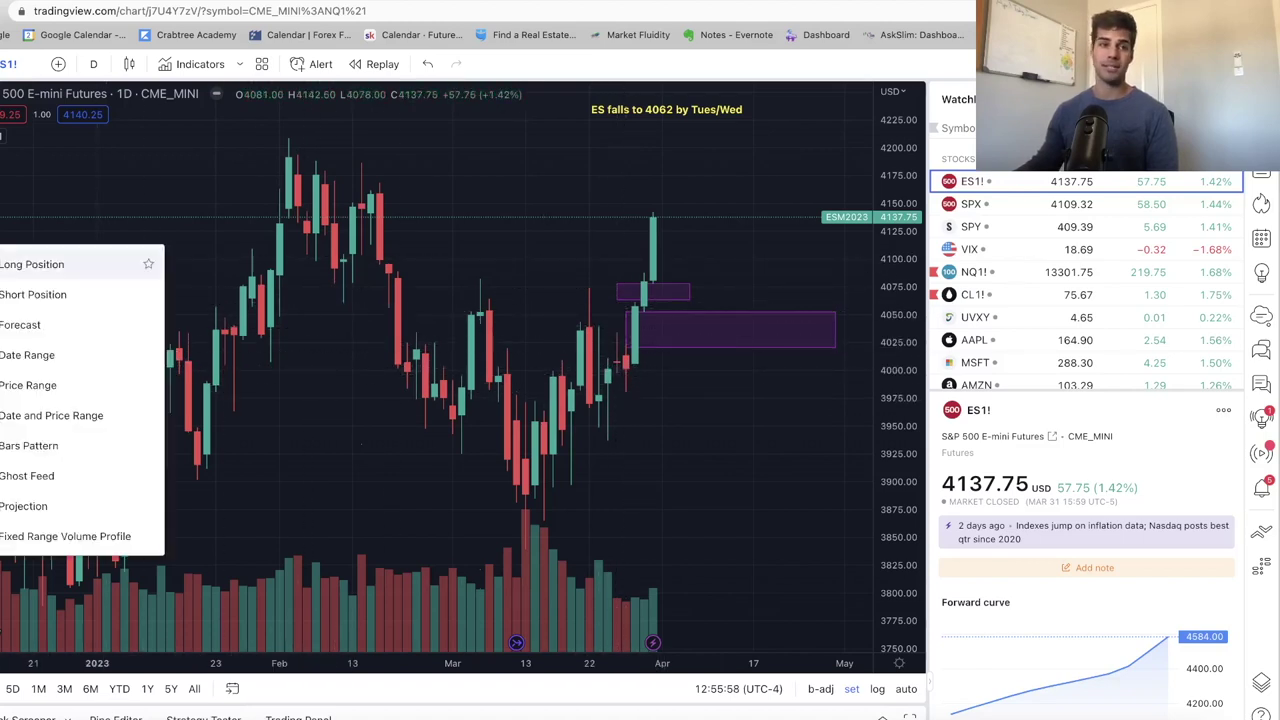
pyautogui.click(625, 382)
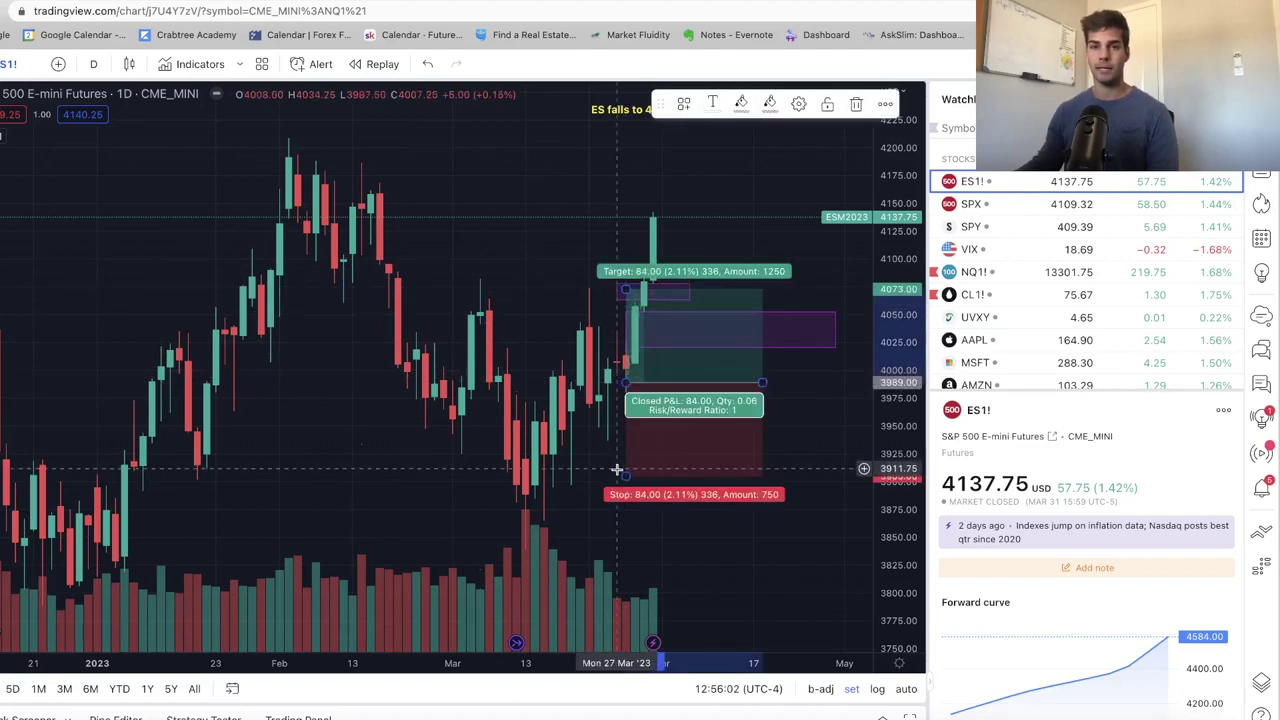
pyautogui.moveTo(625, 476); pyautogui.dragTo(625, 441)
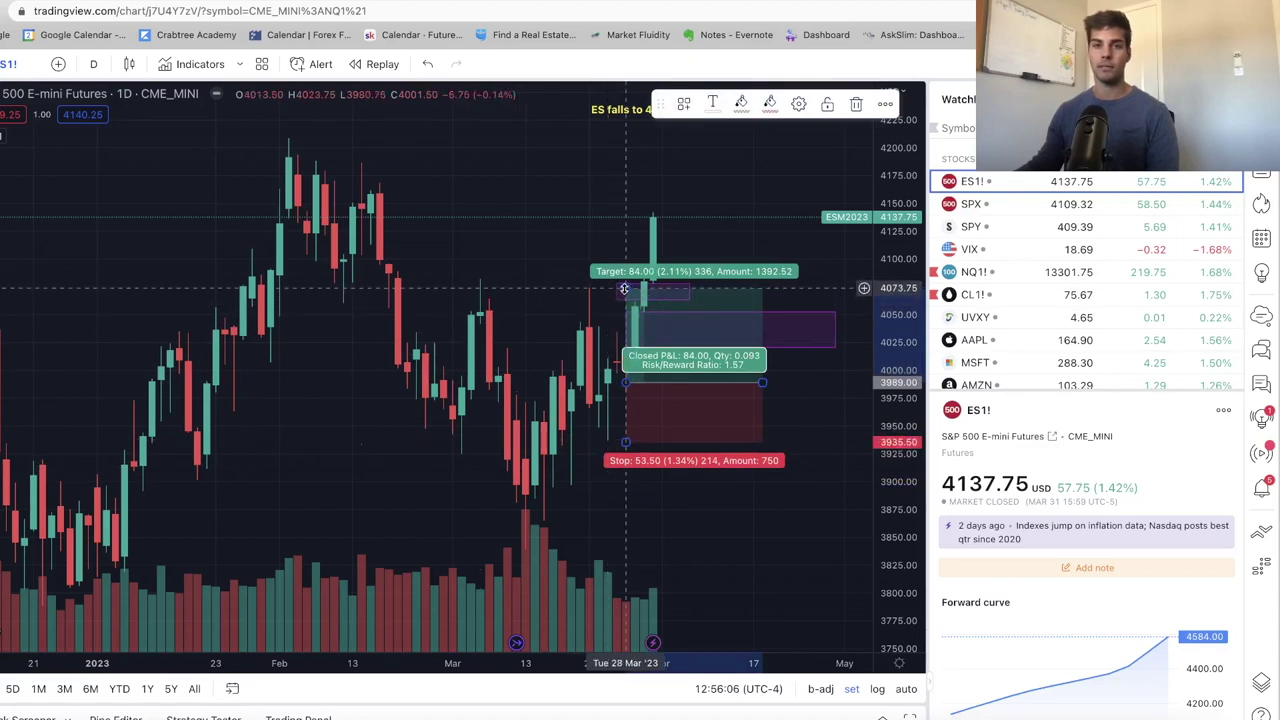
pyautogui.moveTo(623, 287); pyautogui.dragTo(624, 283)
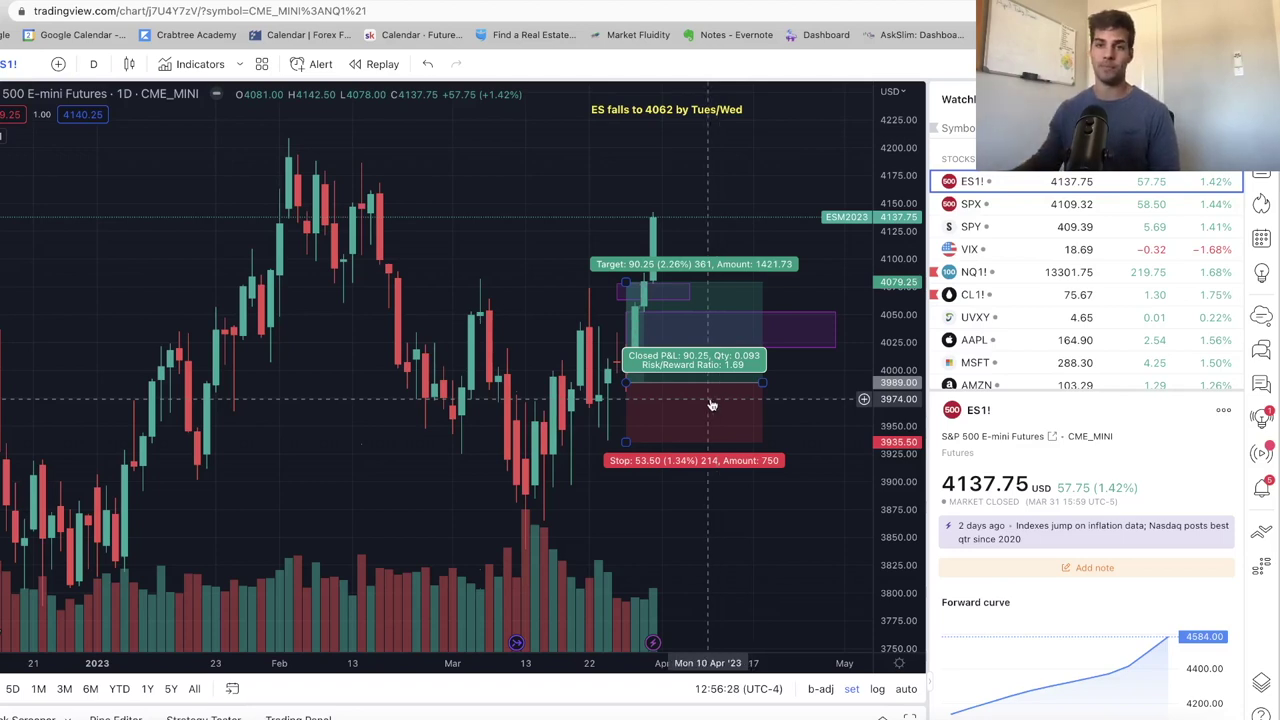
pyautogui.click(708, 404)
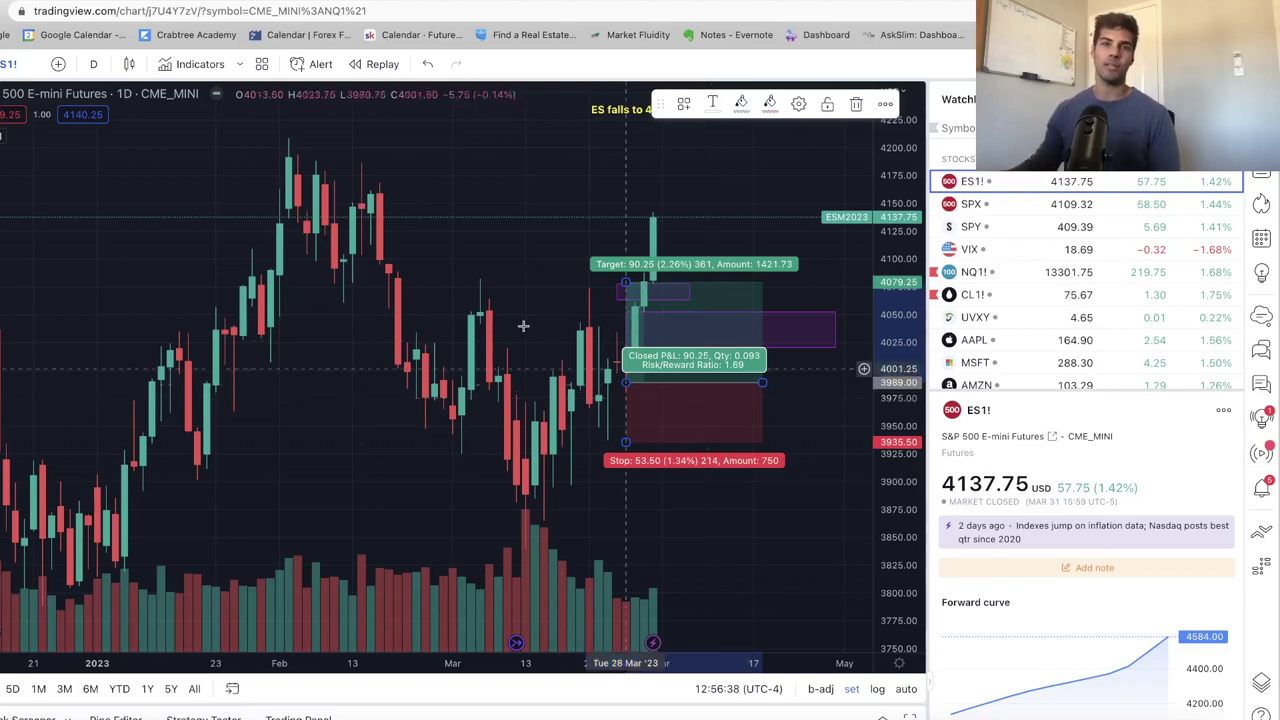
# Step: Switch to the CNN Fear & Greed Index page and examine the Put and Call Options chart
pyautogui.click(281, 4)
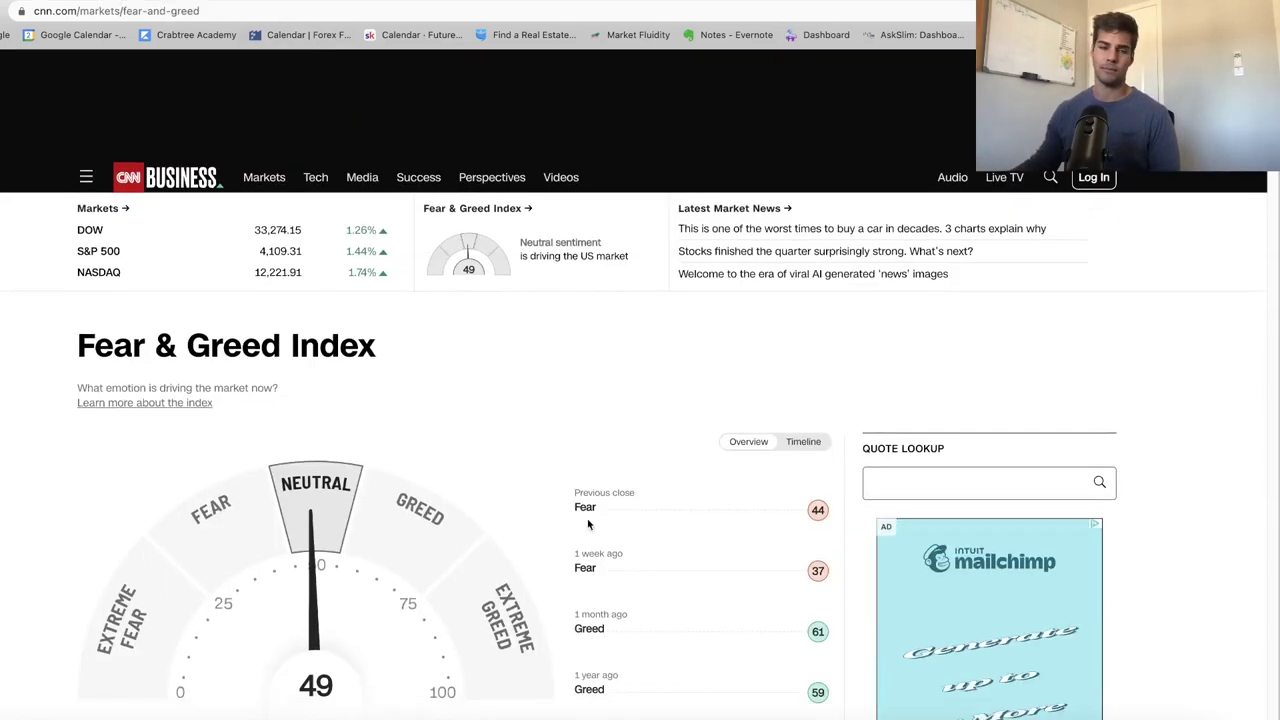
pyautogui.scroll(-7, 587, 518)
pyautogui.scroll(-7, 475, 547)
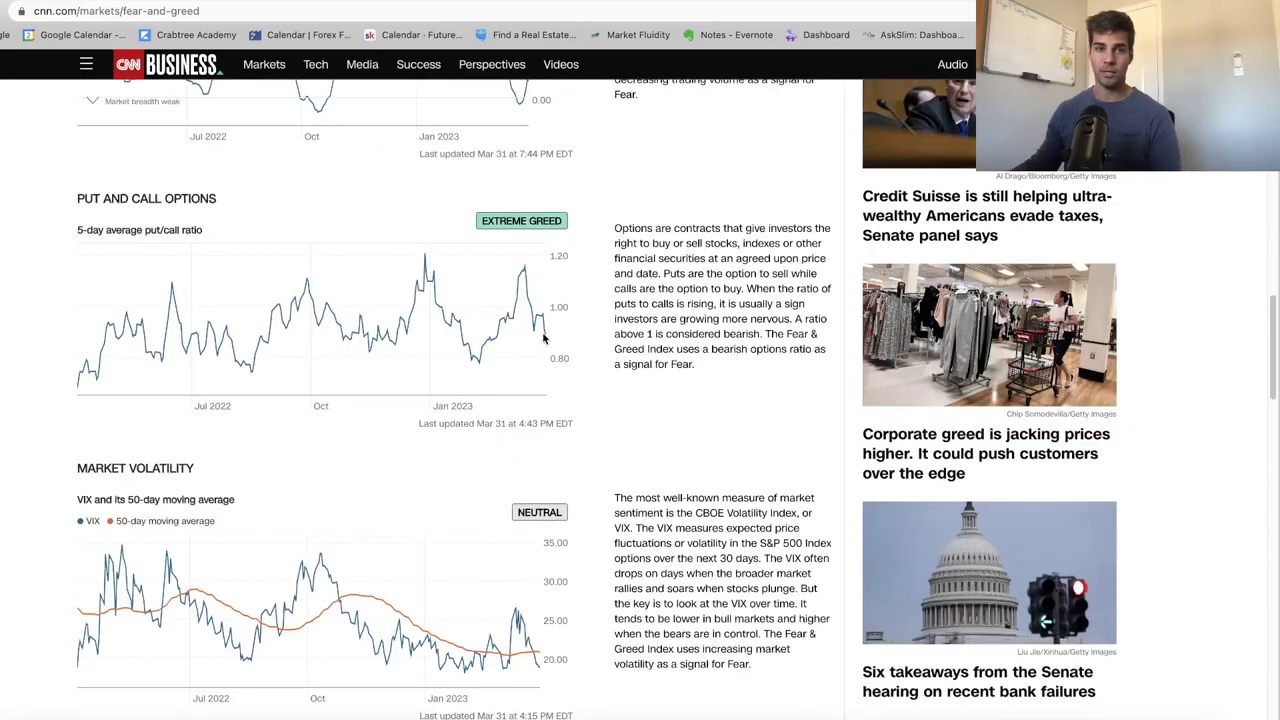
pyautogui.moveTo(545, 341)
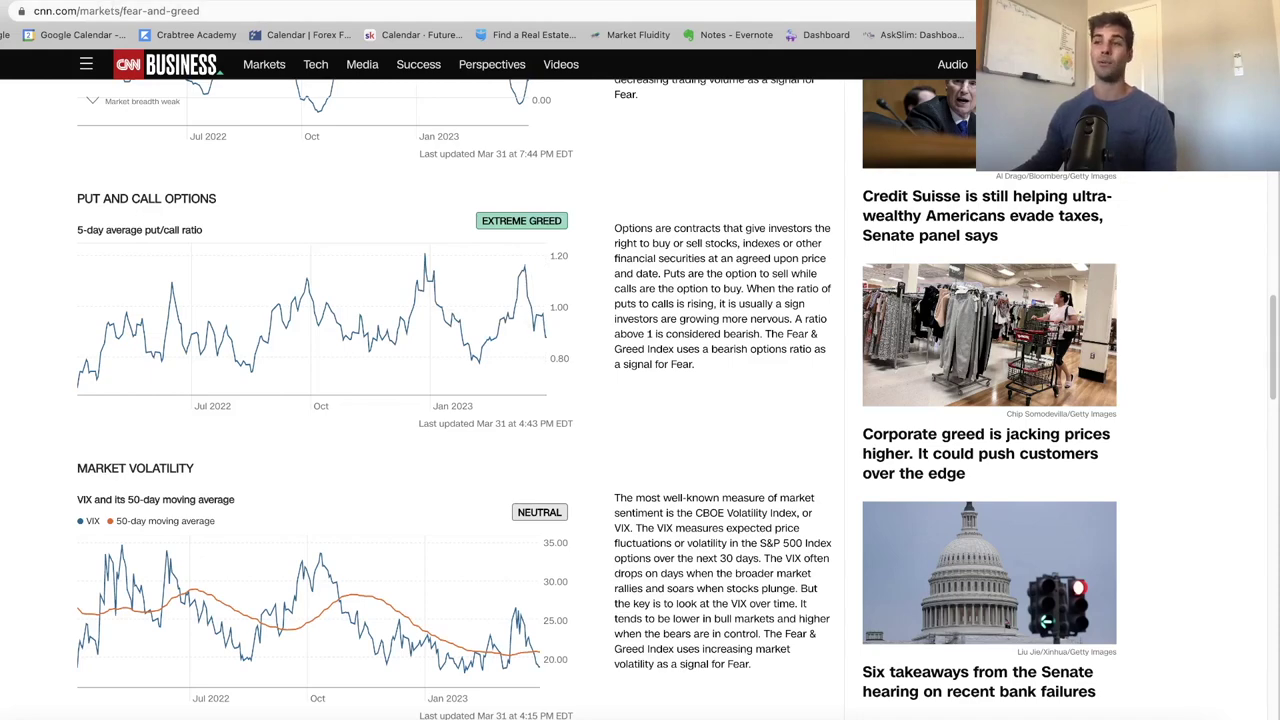
# Step: Return to the TradingView ES1! chart and delete the long position drawing
pyautogui.click(90, 3)
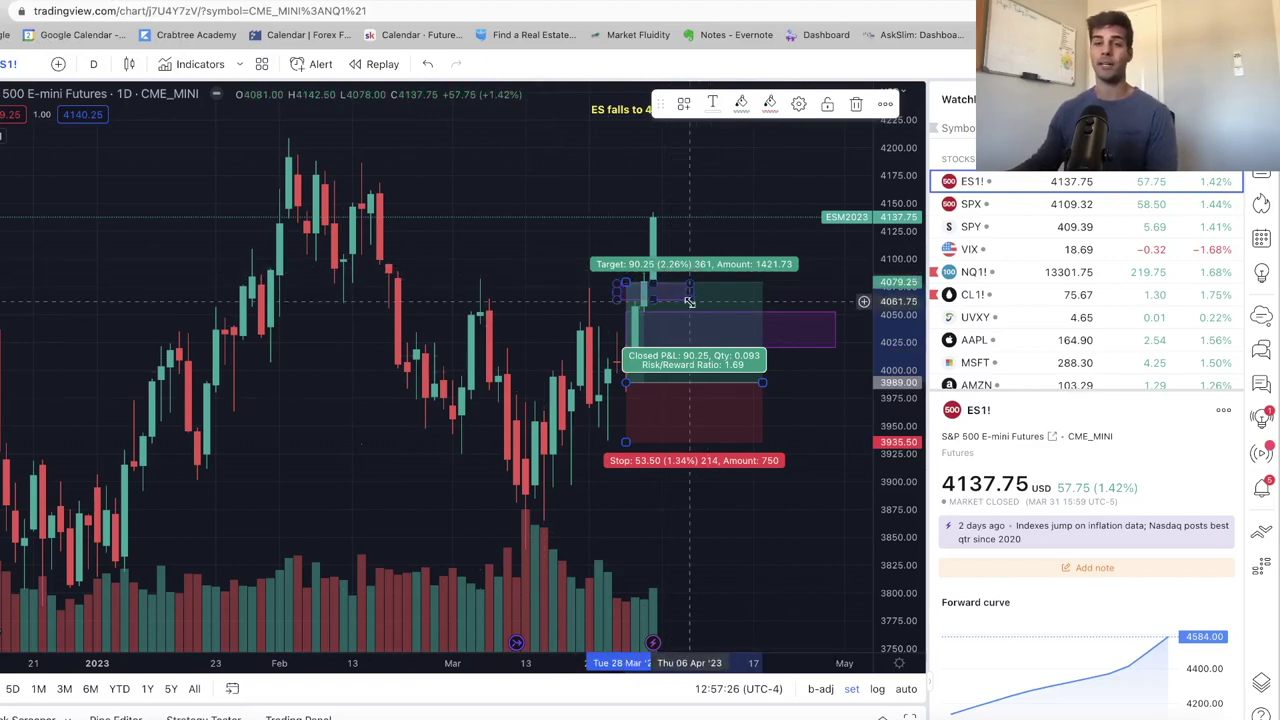
pyautogui.press('Delete')
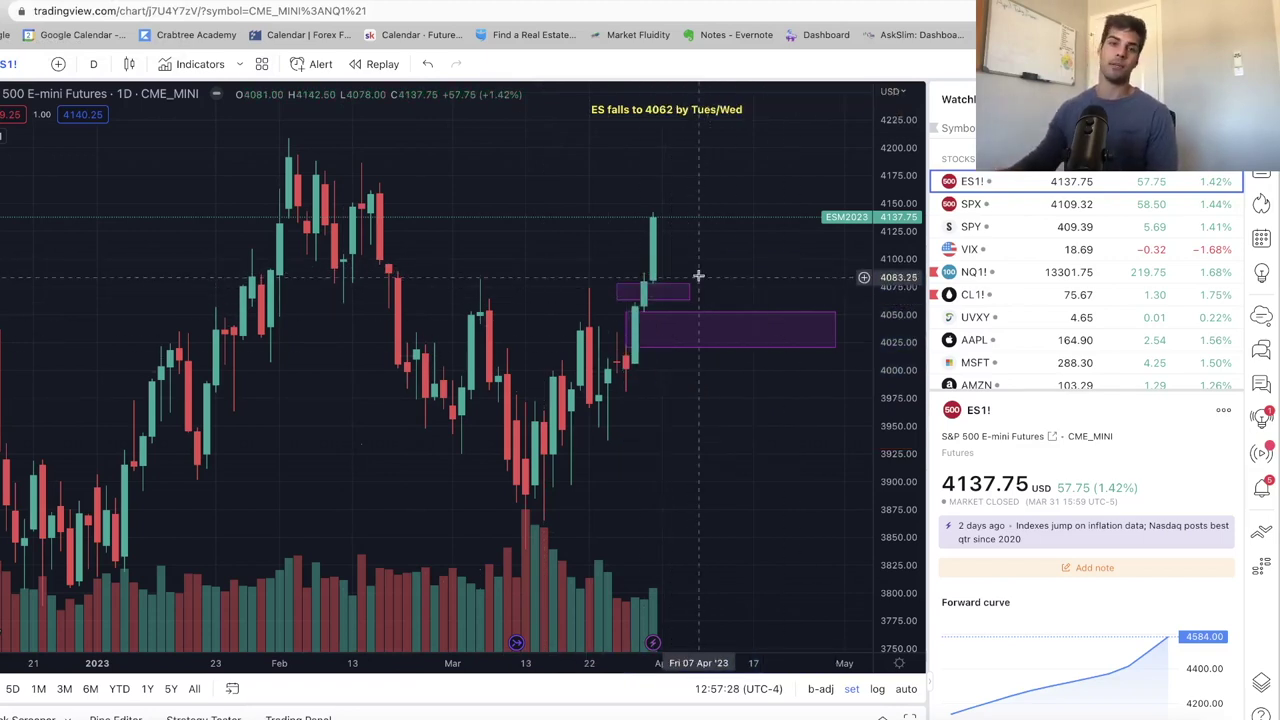
pyautogui.scroll(1, 689, 284)
pyautogui.scroll(2, 671, 254)
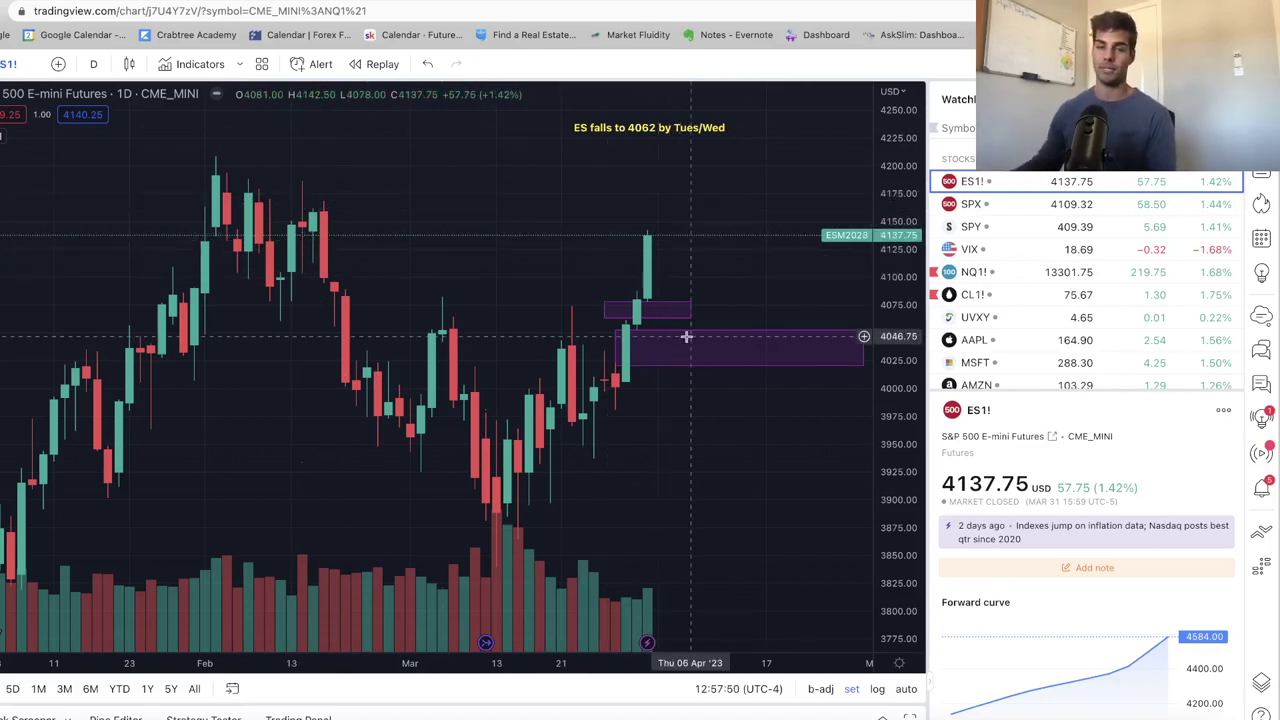
# Step: Draw a trend line from about 4145.75 on 3 April down to 4037.25 on 5 April 2023, and delete it
pyautogui.click(645, 314)
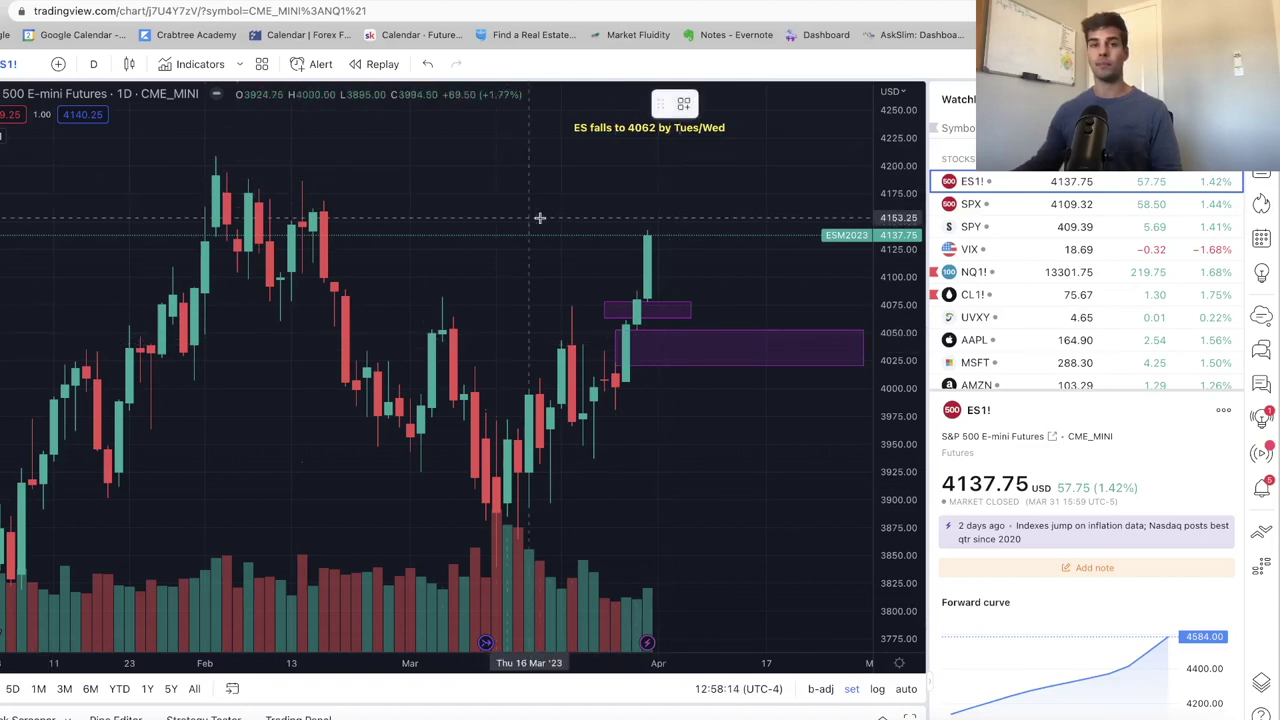
pyautogui.click(658, 227)
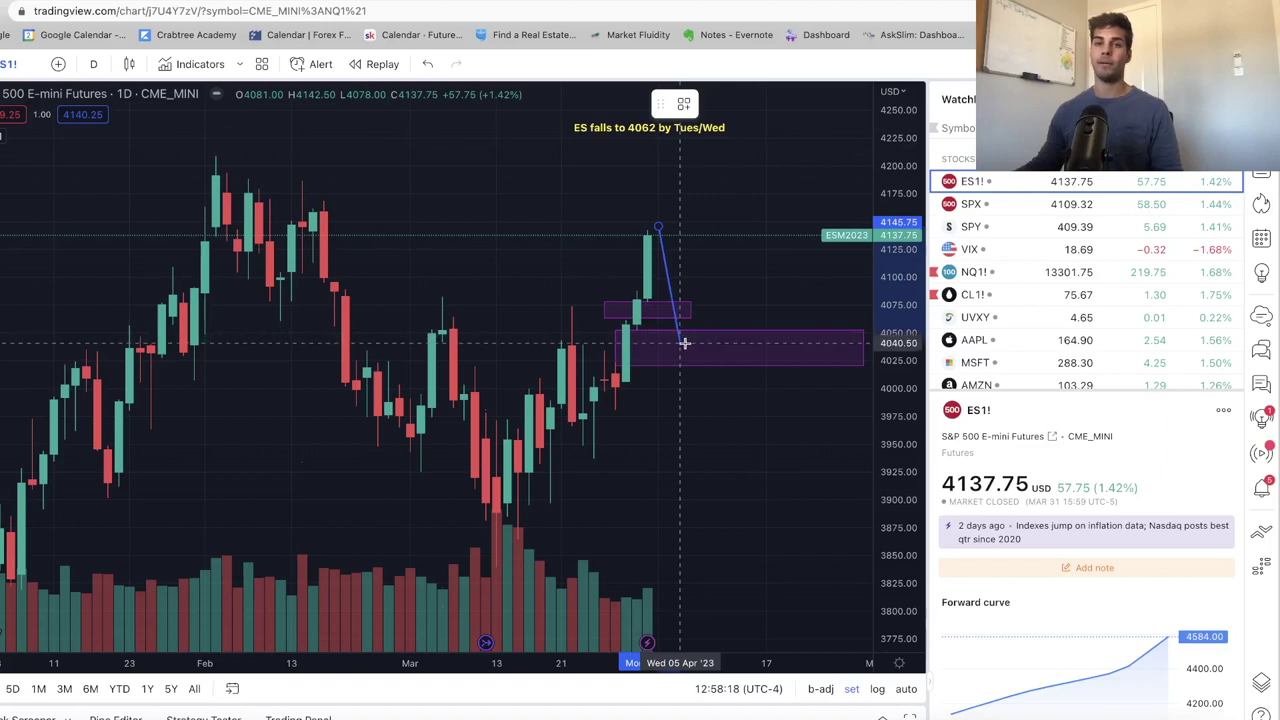
pyautogui.click(683, 347)
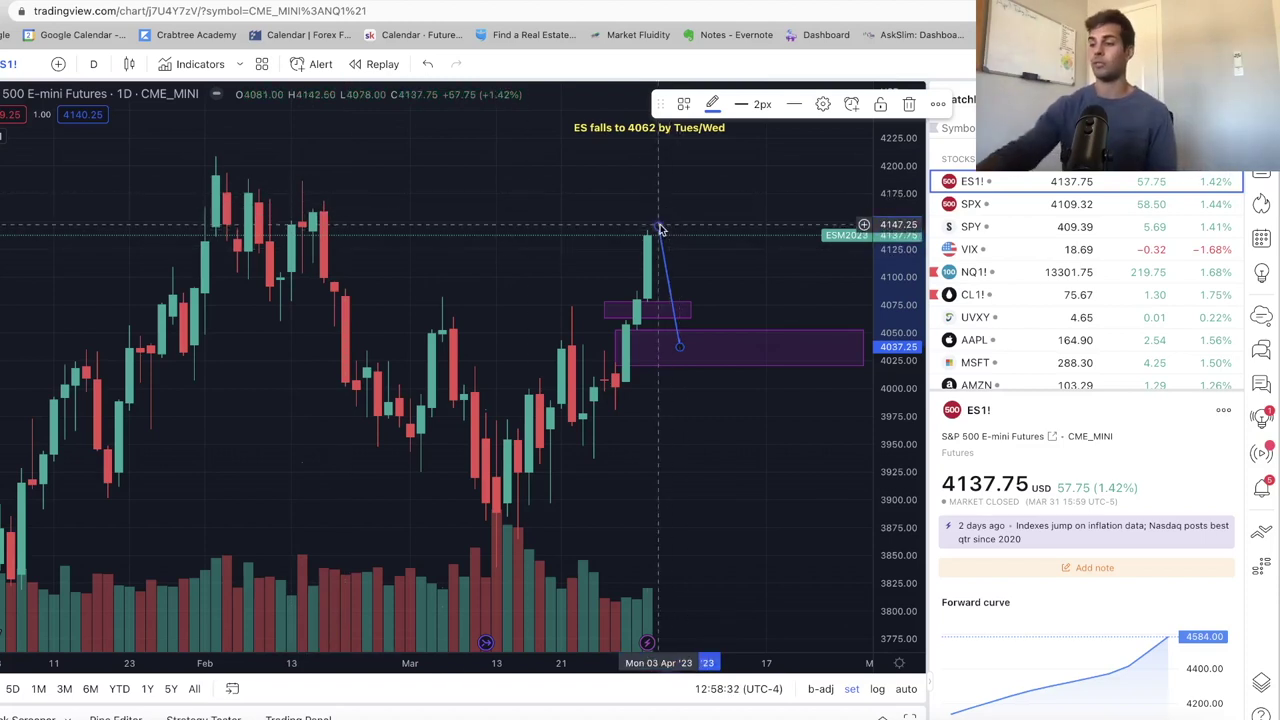
pyautogui.press('Delete')
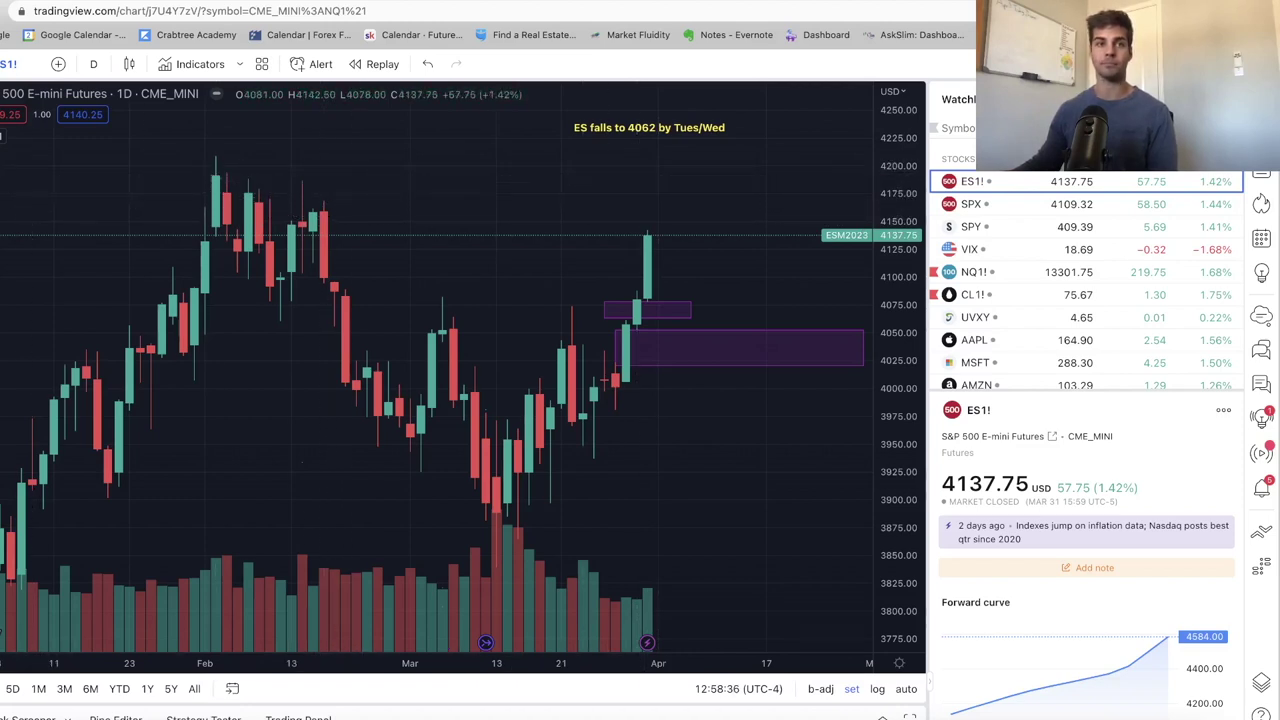
# Step: Draw a resistance rectangle between about 4177.00 and 4168.25, spanning from 15 February to 12 April 2023
pyautogui.moveTo(313, 191); pyautogui.dragTo(733, 200)
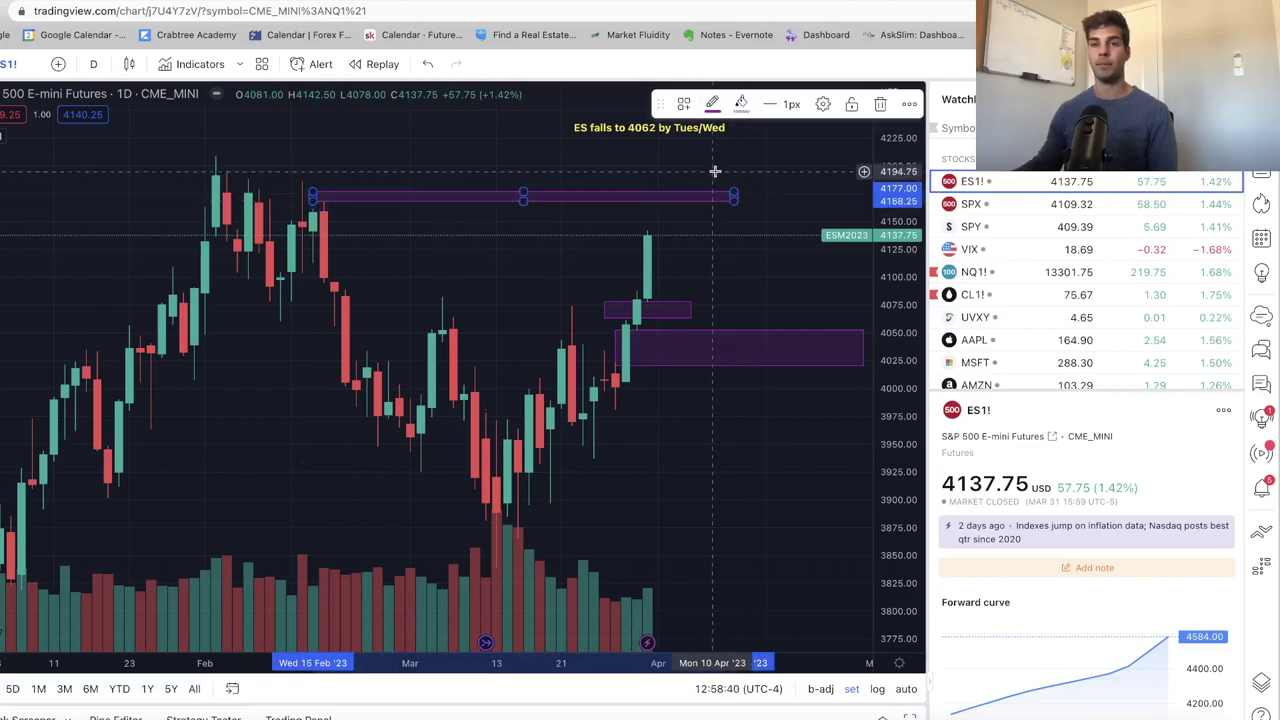
pyautogui.click(668, 230)
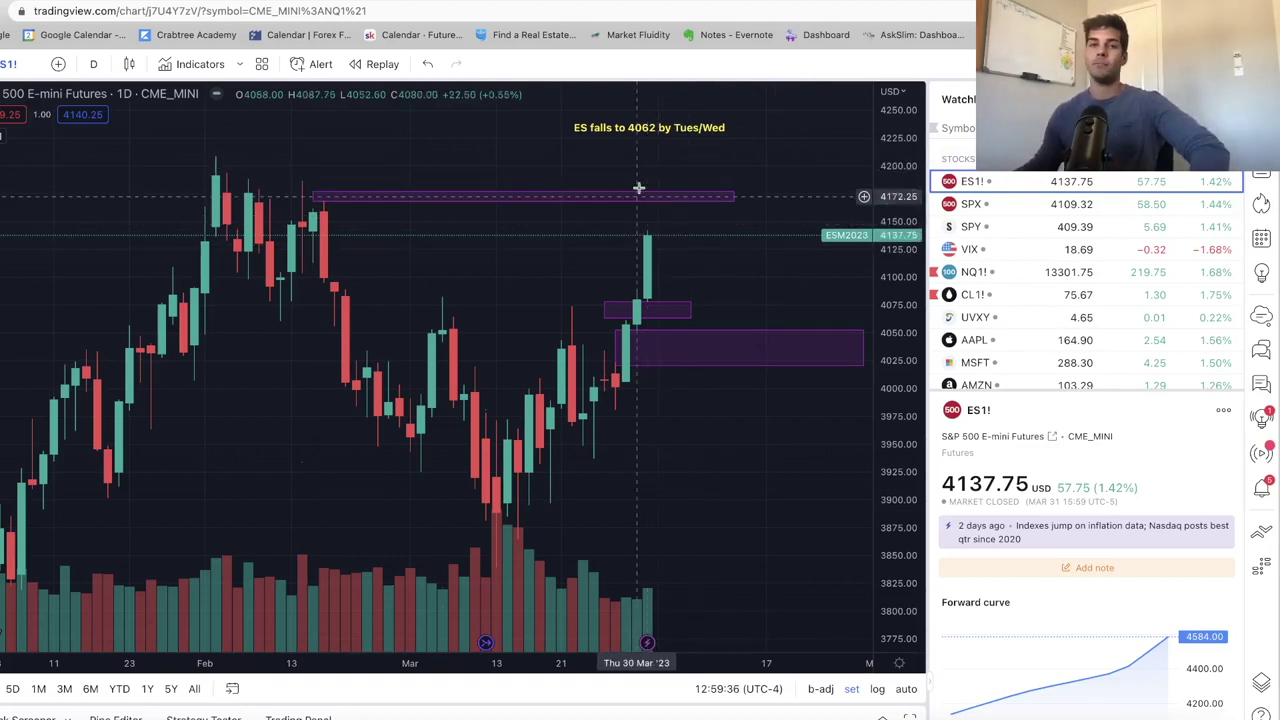
pyautogui.click(688, 312)
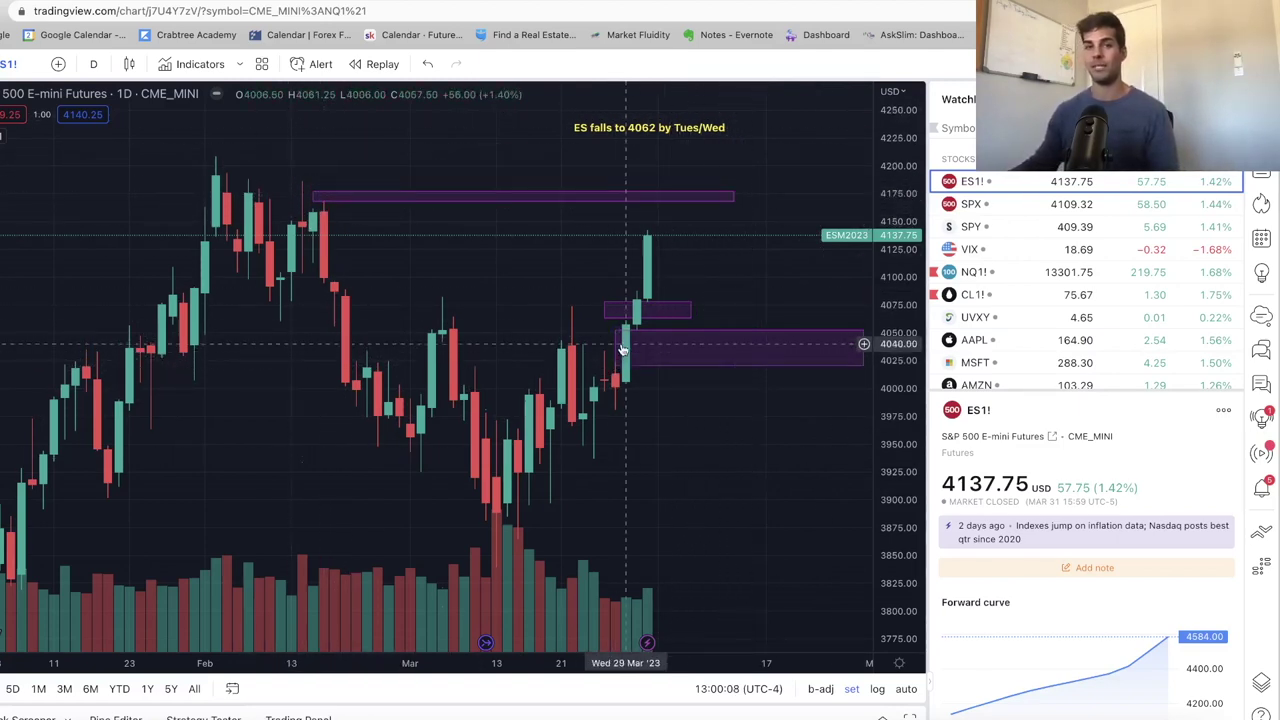
# Step: Draw two trend lines: about 4143.00 on 3 April down to 4067.00 on 5 April, and 4070.50 up to 4173.00 on 12 April
pyautogui.click(657, 355)
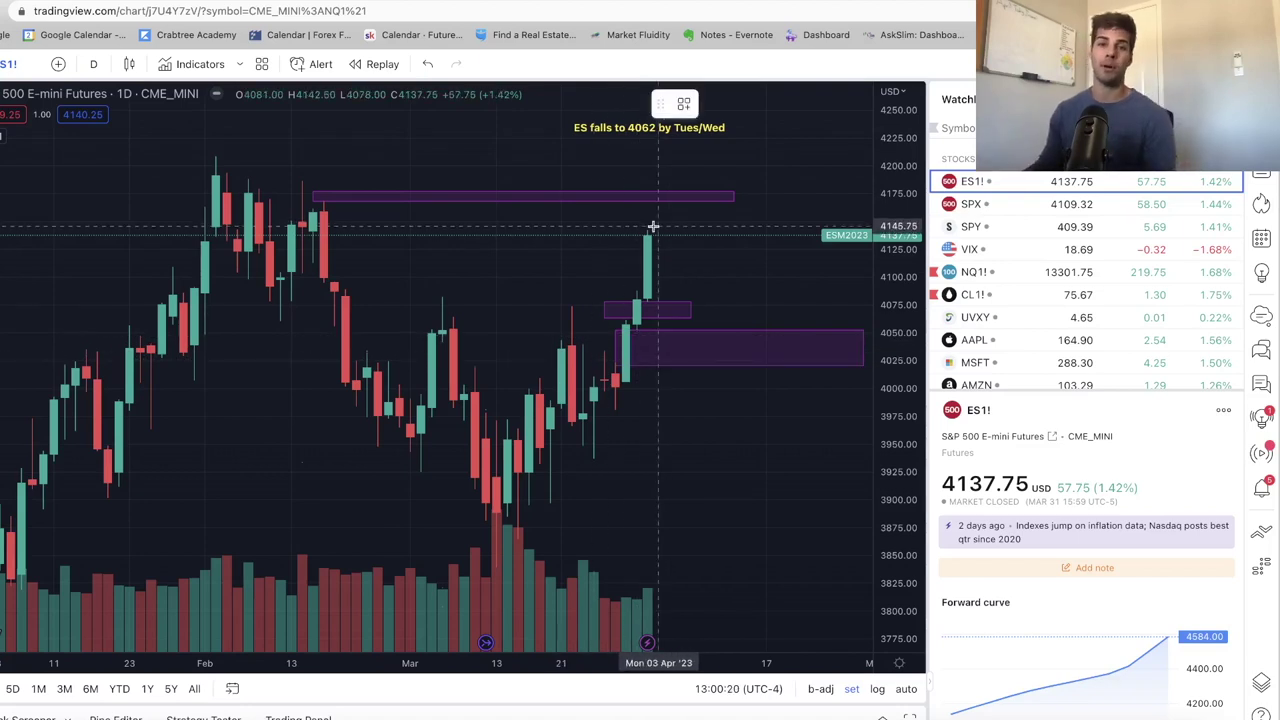
pyautogui.click(654, 230)
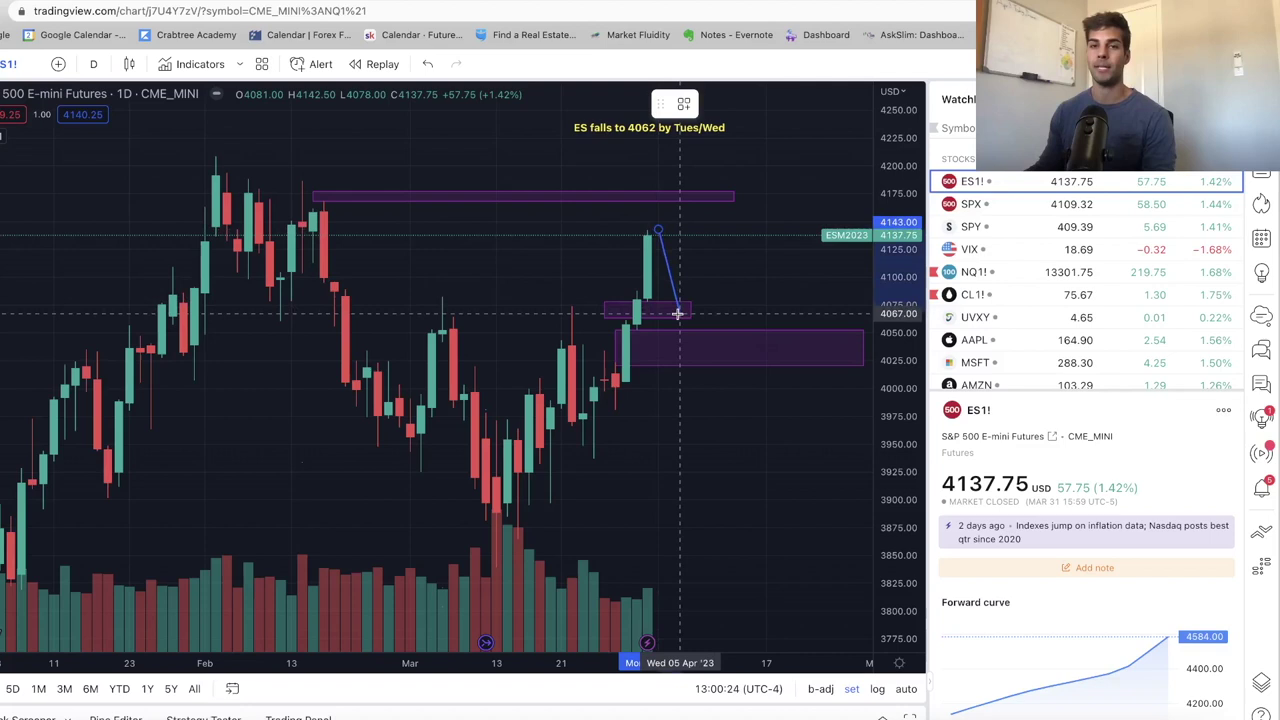
pyautogui.click(678, 313)
pyautogui.press('Escape')
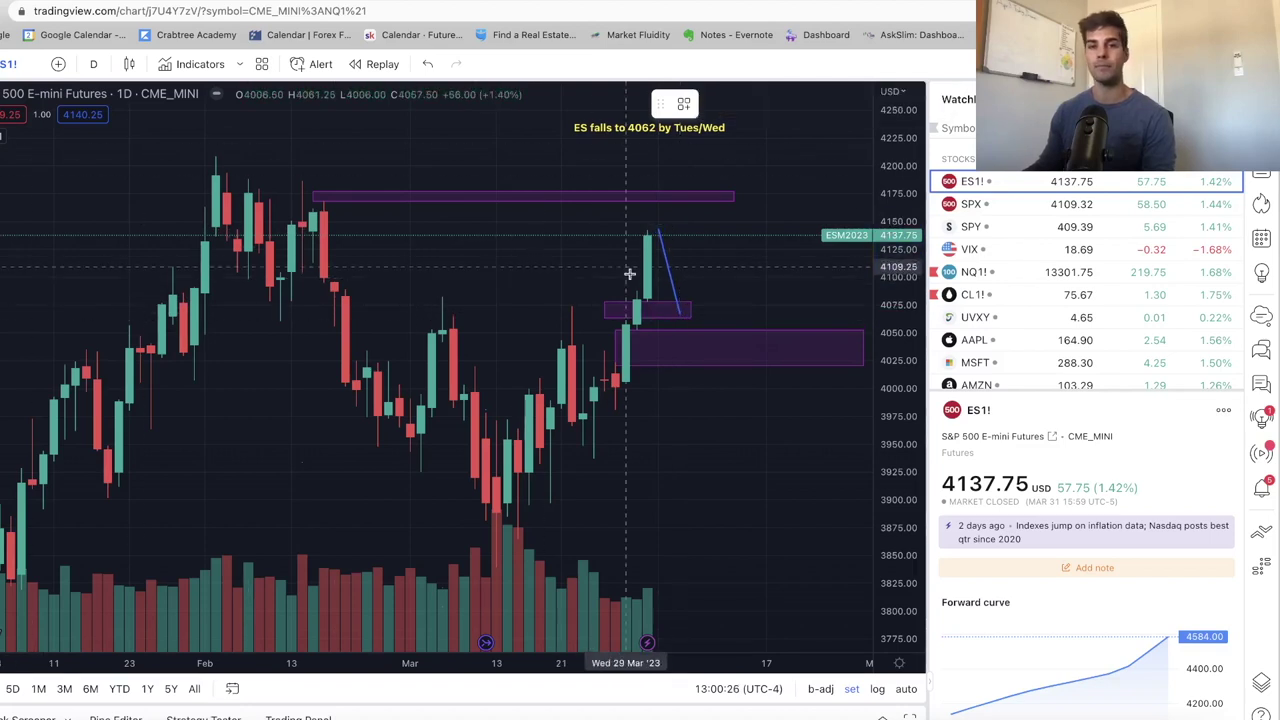
pyautogui.click(679, 310)
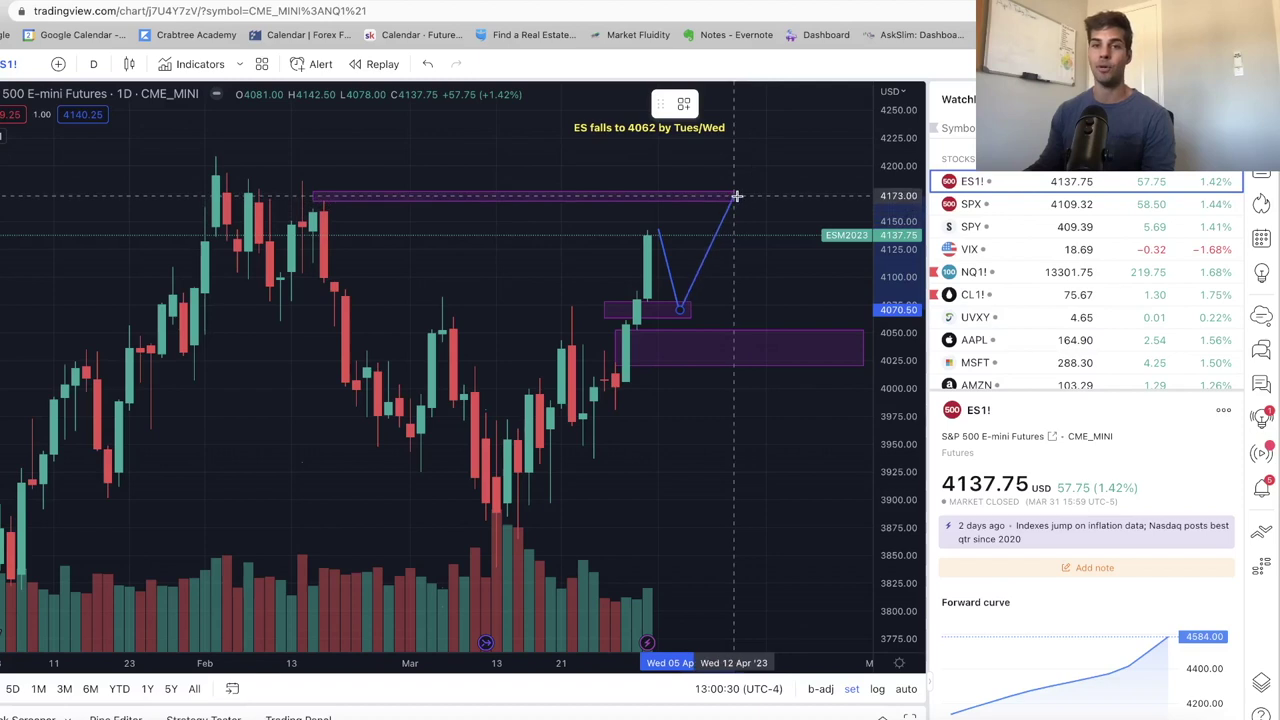
pyautogui.click(736, 196)
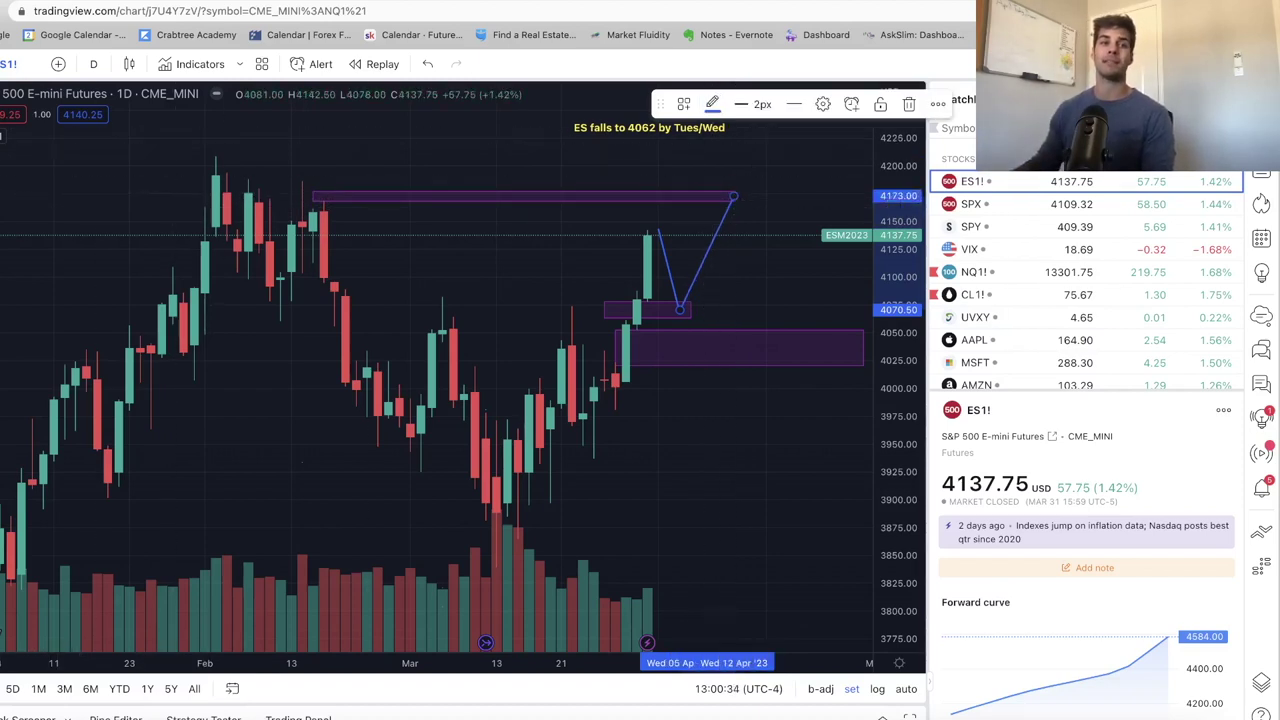
# Step: Place a short position on ES1! at 4171.50 on 12 April 2023, with the stop at 4214.25 and target at 4040.00
pyautogui.click(3, 262)
pyautogui.click(40, 291)
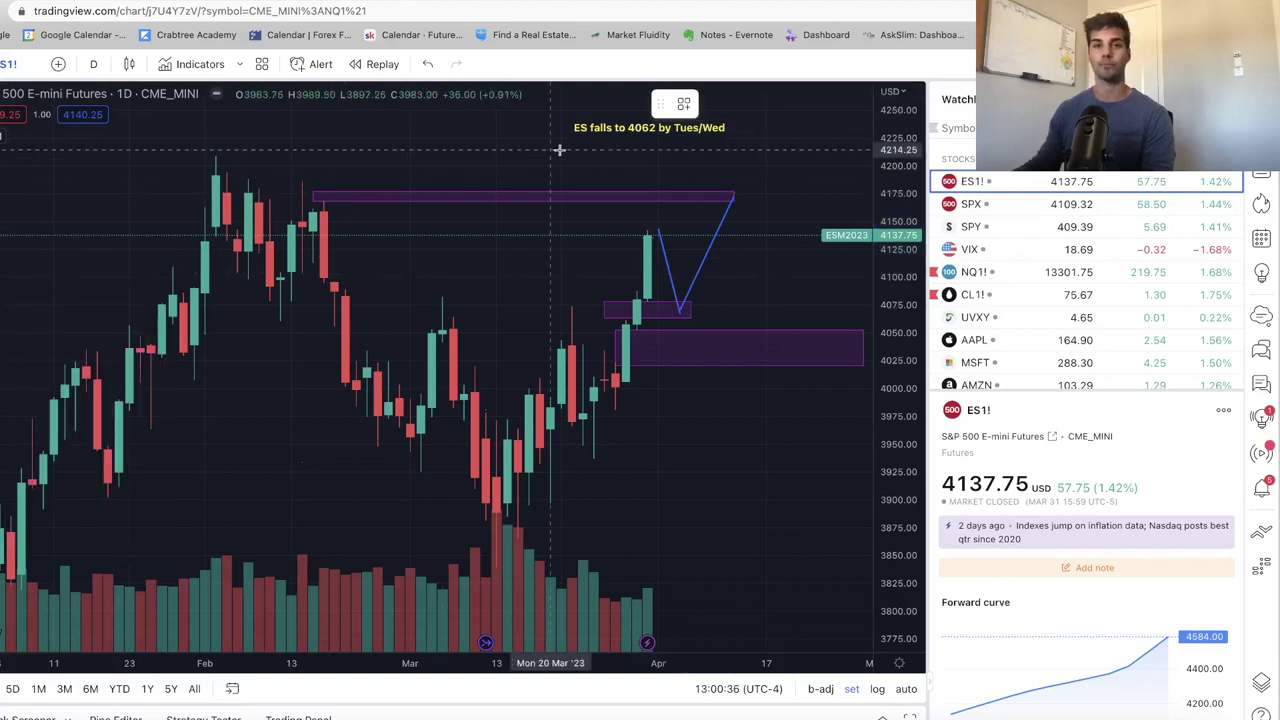
pyautogui.click(734, 200)
pyautogui.moveTo(730, 163)
pyautogui.mouseDown()
pyautogui.moveTo(730, 120)
pyautogui.moveTo(729, 174)
pyautogui.mouseUp()
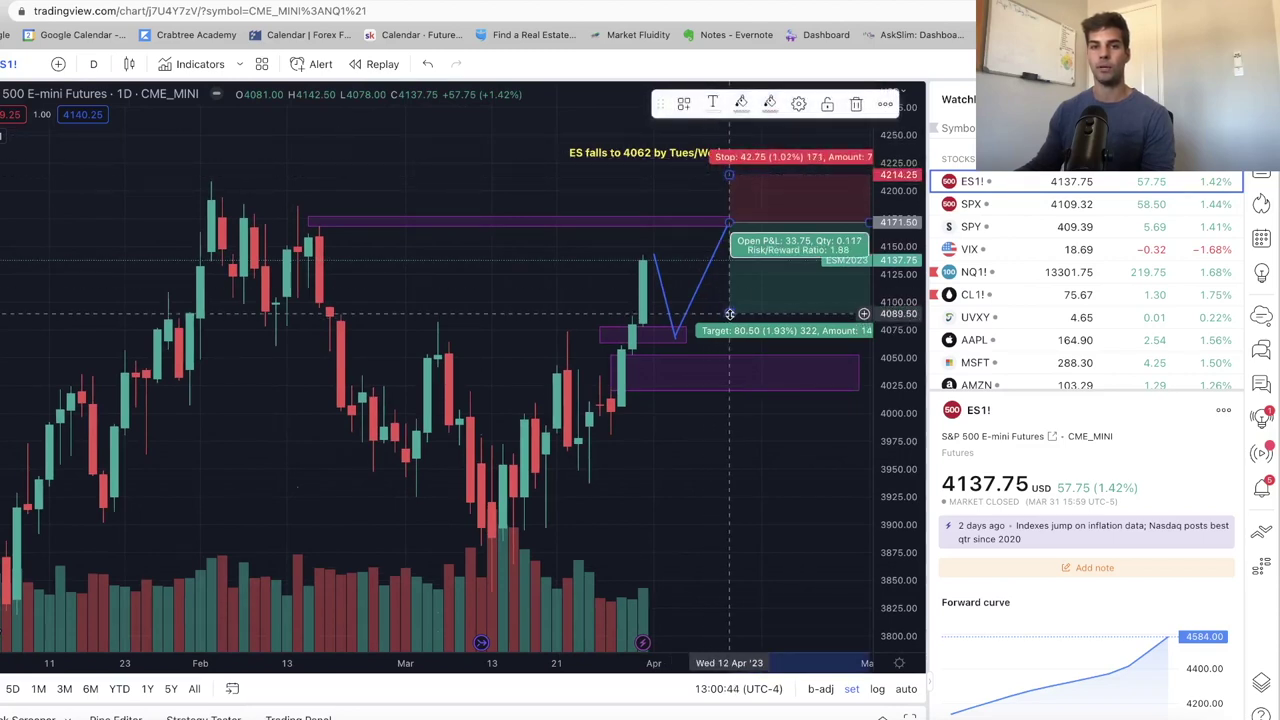
pyautogui.moveTo(731, 313)
pyautogui.mouseDown()
pyautogui.moveTo(736, 388)
pyautogui.moveTo(736, 368)
pyautogui.mouseUp()
pyautogui.click(535, 291)
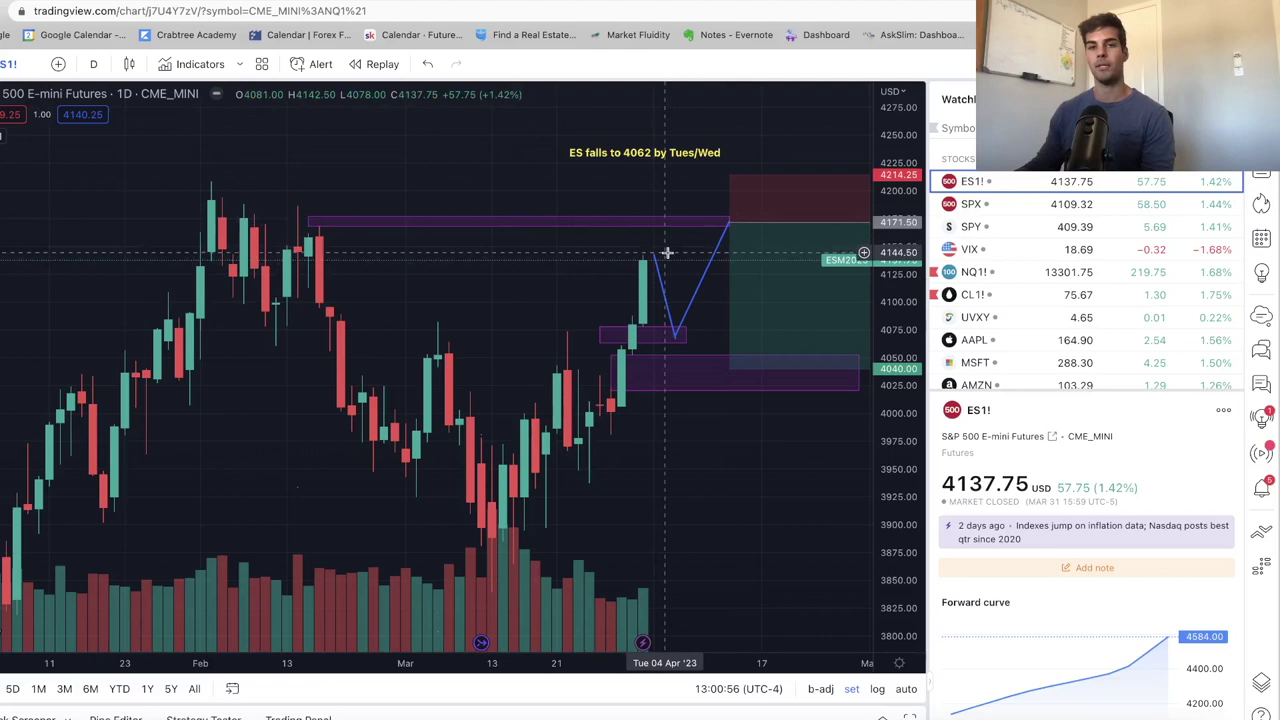
pyautogui.click(668, 332)
pyautogui.moveTo(668, 332)
pyautogui.mouseDown()
pyautogui.moveTo(654, 257)
pyautogui.moveTo(676, 336)
pyautogui.mouseUp()
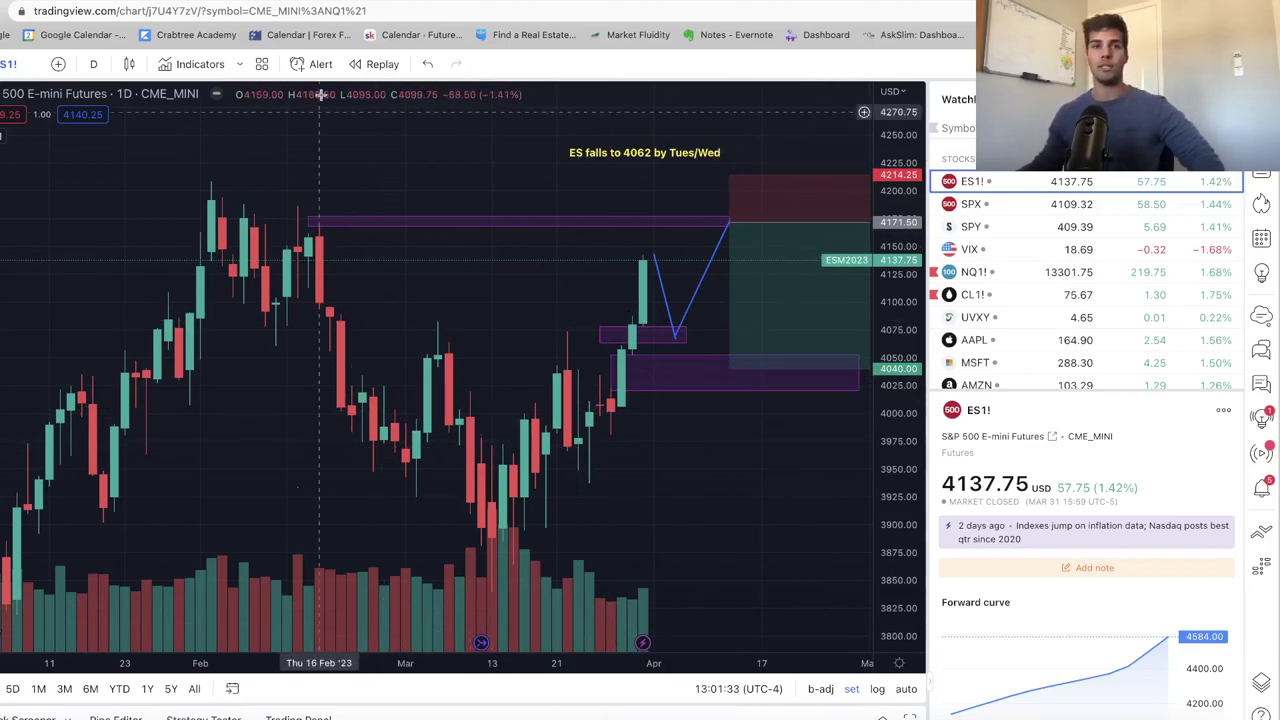
# Step: Switch to the Forex Factory calendar for Apr 2 - Apr 8 and examine the high-impact USD events from Monday to Wednesday
pyautogui.hotkey('ctrl', 'Tab')
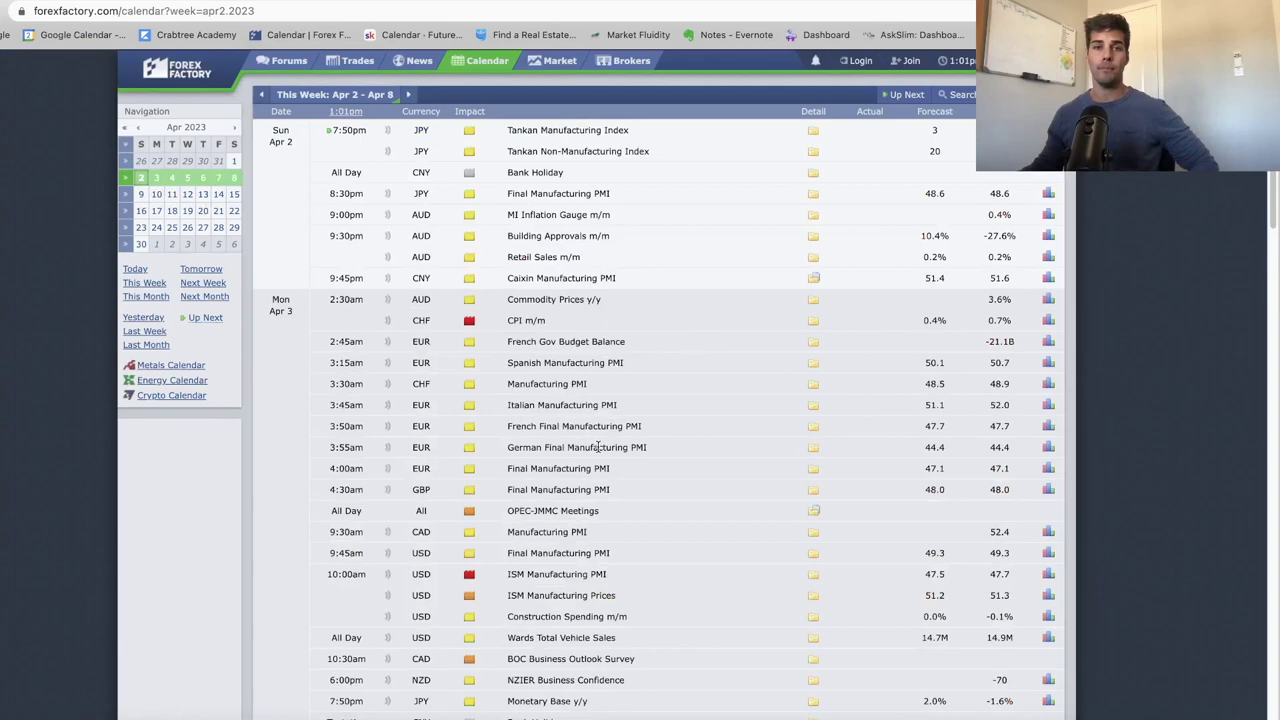
pyautogui.scroll(-2, 597, 447)
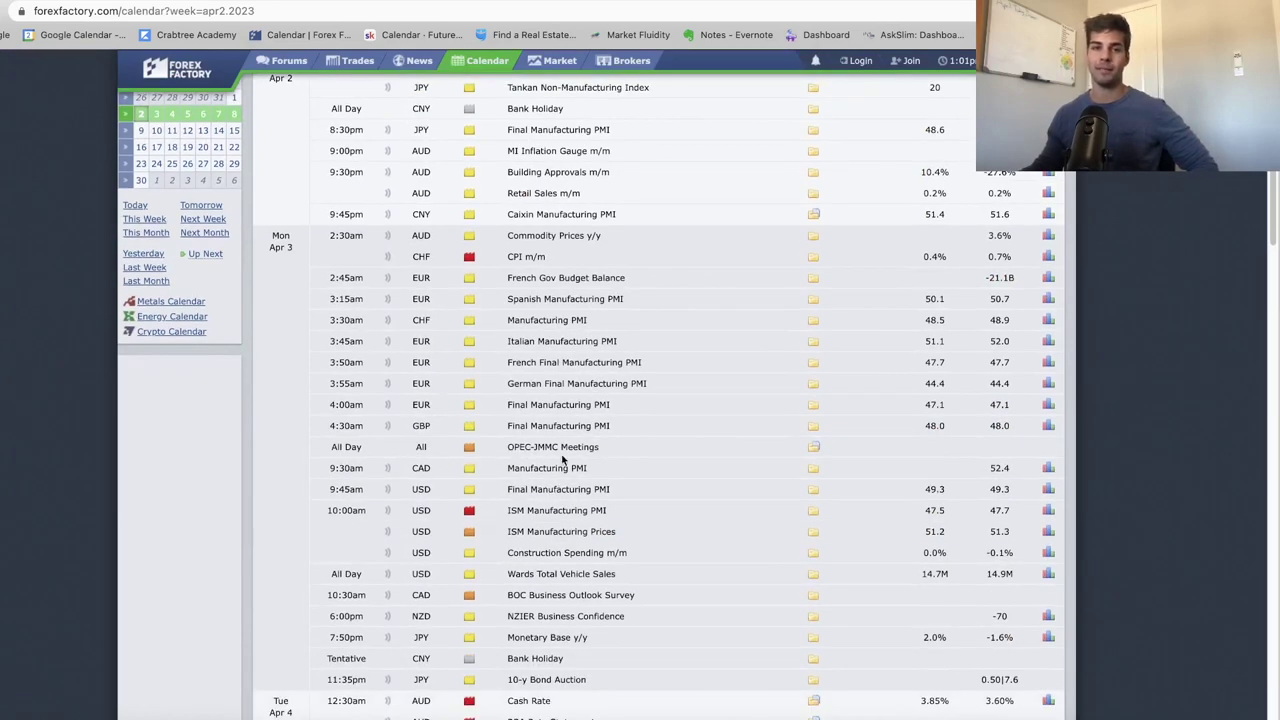
pyautogui.scroll(-2, 565, 468)
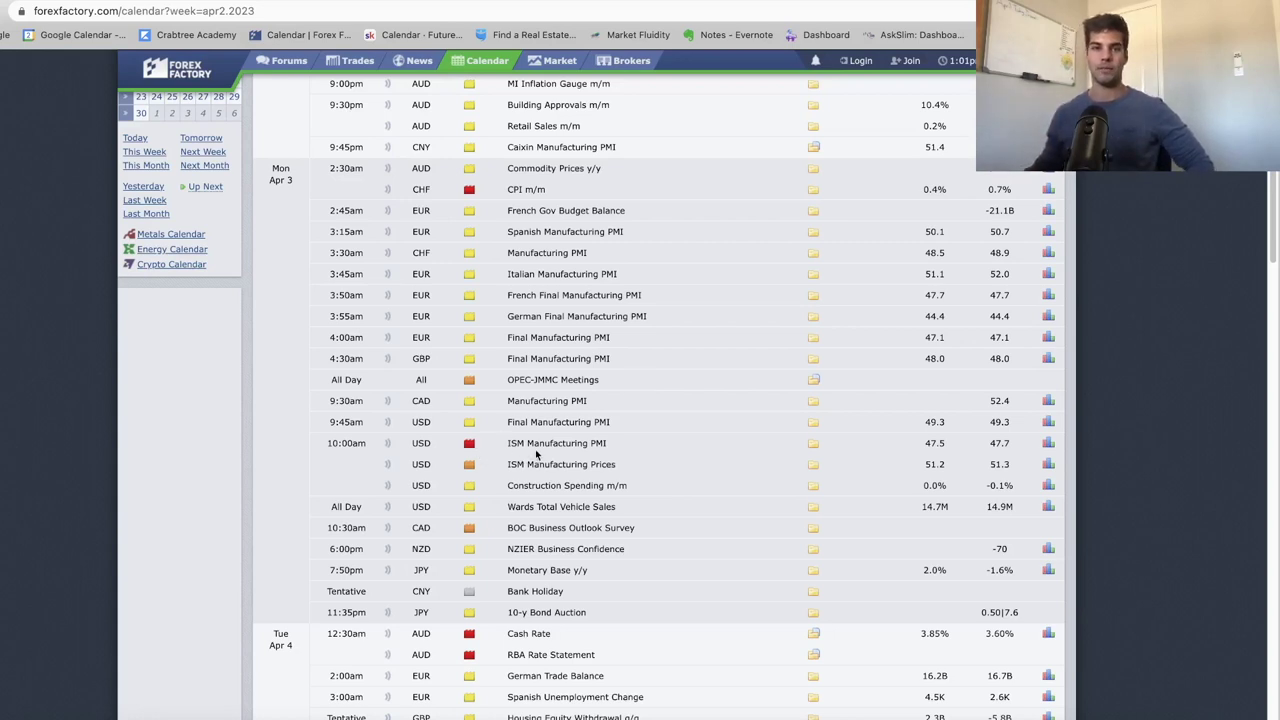
pyautogui.scroll(-1, 555, 480)
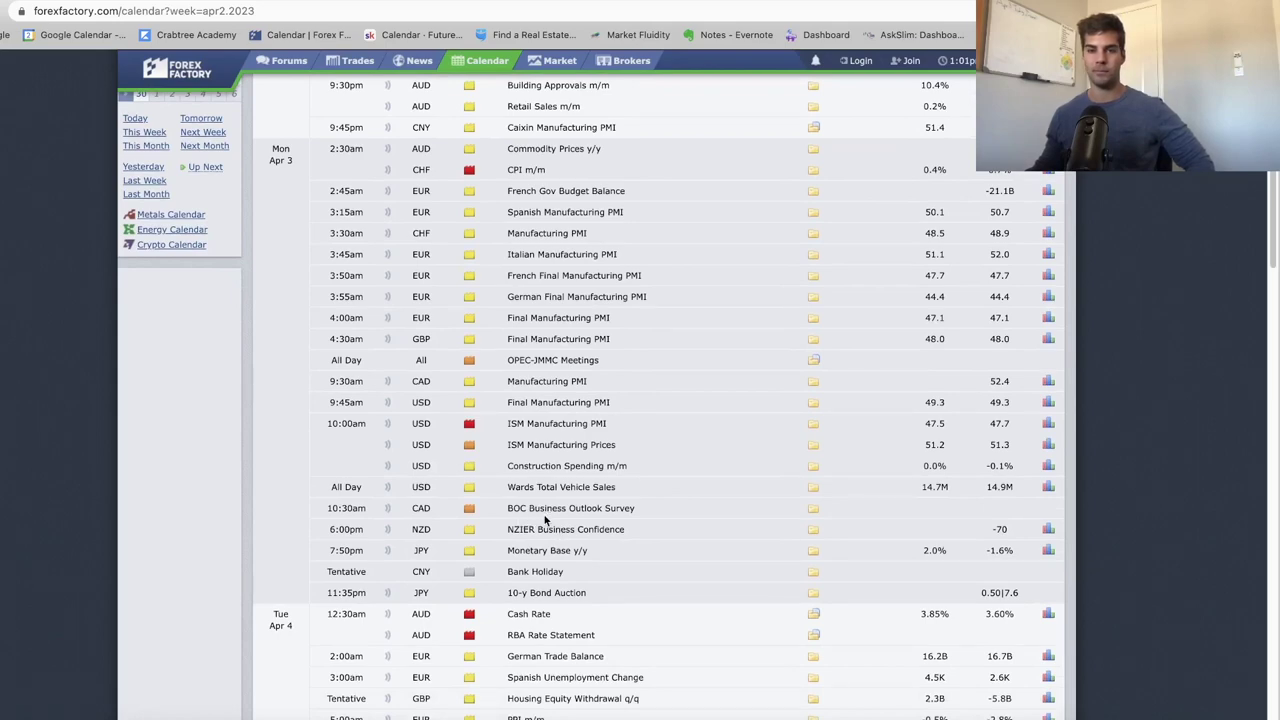
pyautogui.scroll(-5, 648, 527)
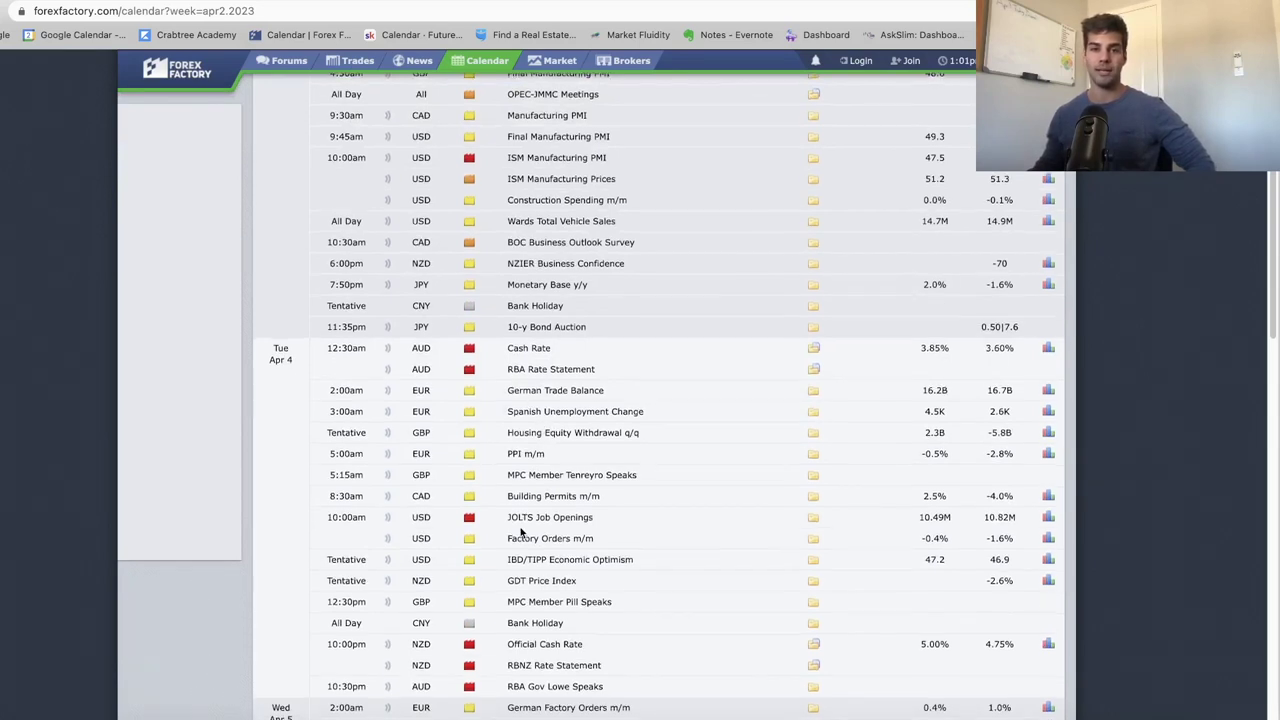
pyautogui.scroll(-1, 530, 550)
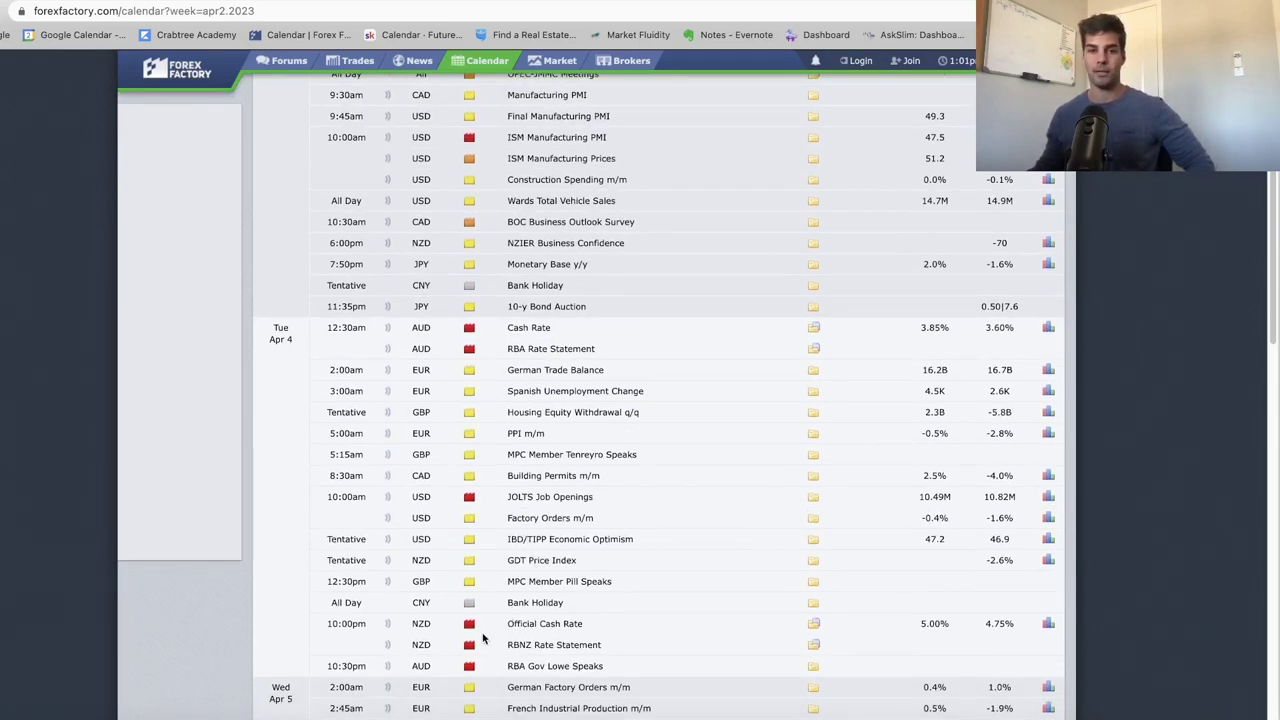
pyautogui.scroll(-5, 481, 632)
pyautogui.scroll(-5, 534, 433)
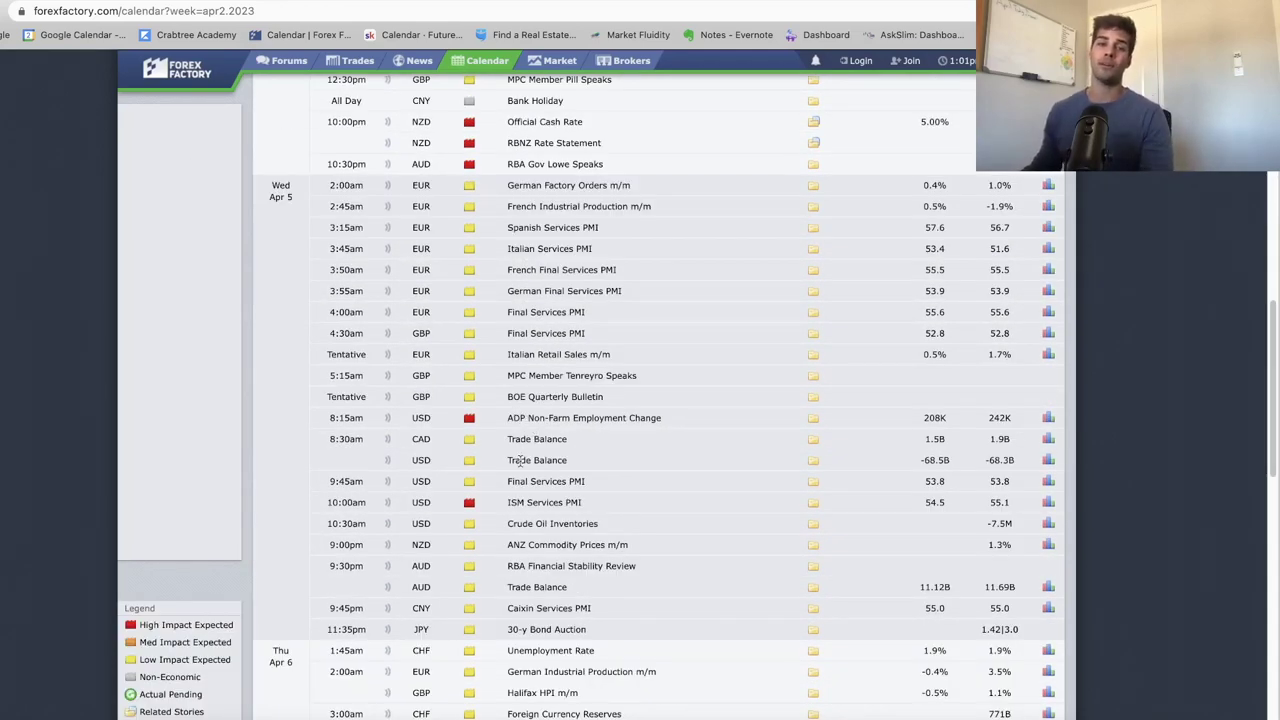
# Step: Examine the calendar's high-impact USD events for Thursday, Apr 6 and Friday, Apr 7
pyautogui.scroll(-5, 510, 505)
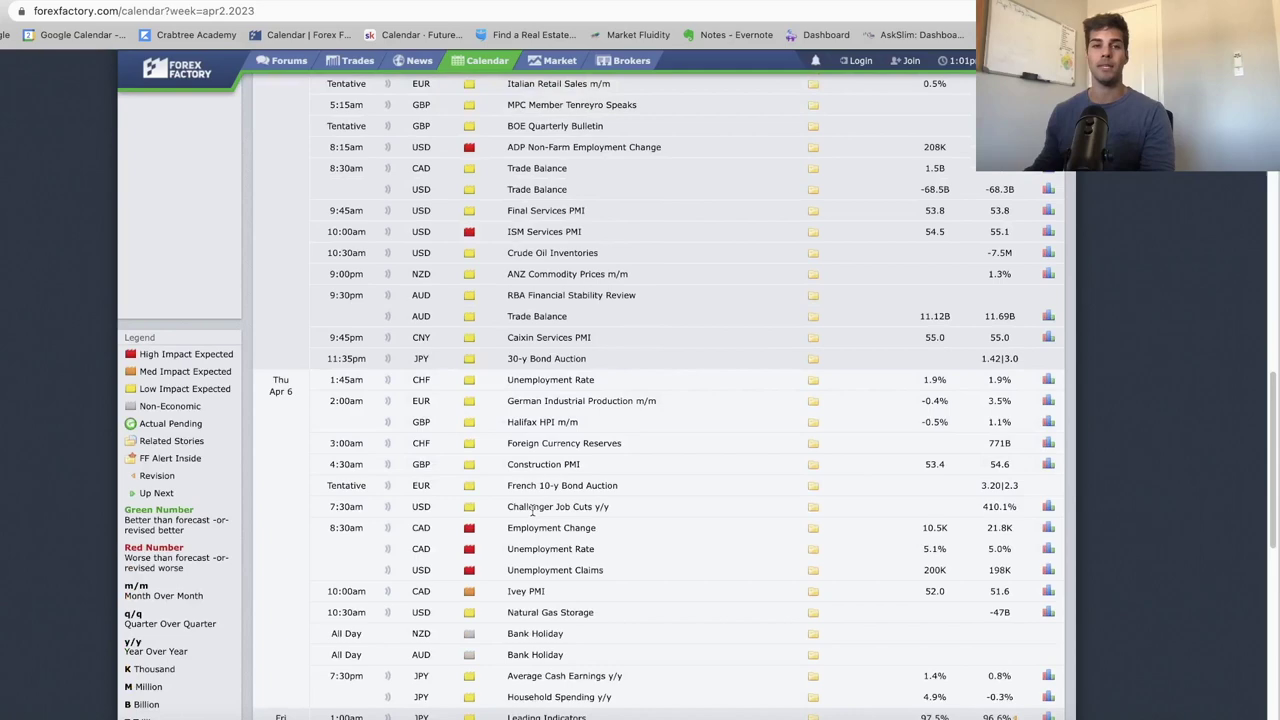
pyautogui.scroll(-1, 510, 525)
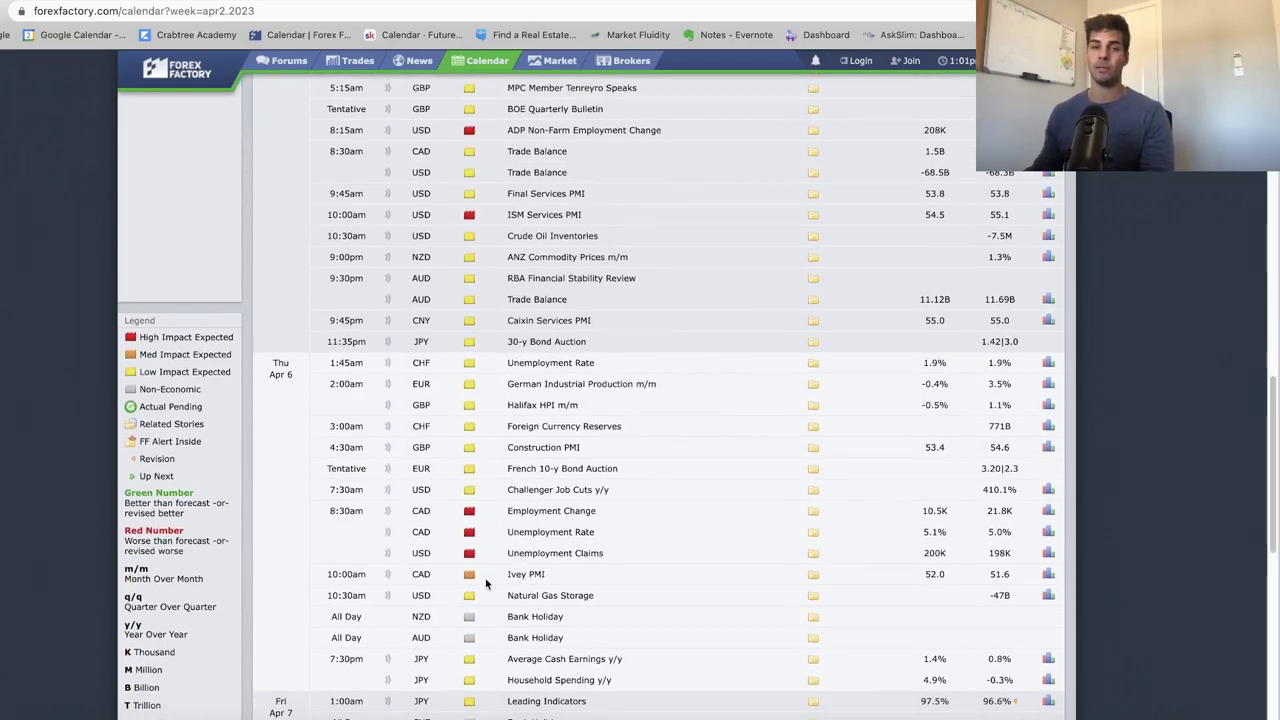
pyautogui.scroll(-4, 470, 578)
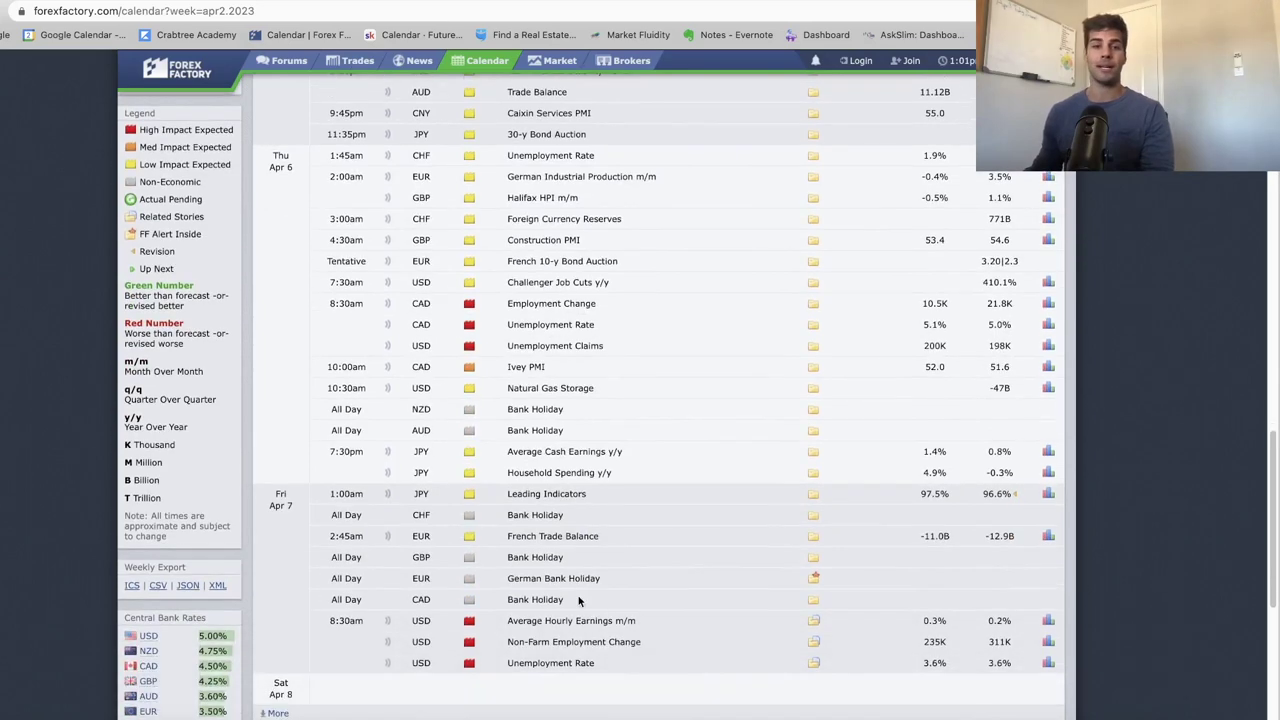
pyautogui.scroll(-1, 520, 645)
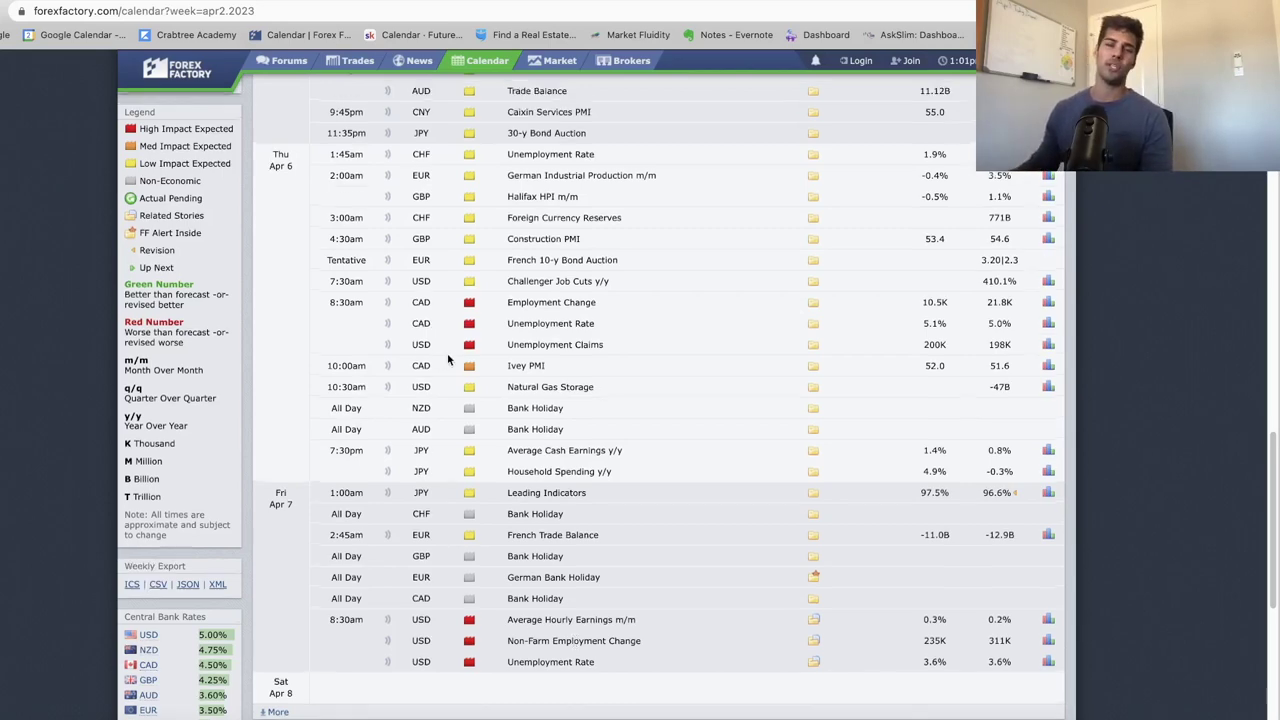
pyautogui.scroll(5, 480, 370)
pyautogui.scroll(-4, 522, 356)
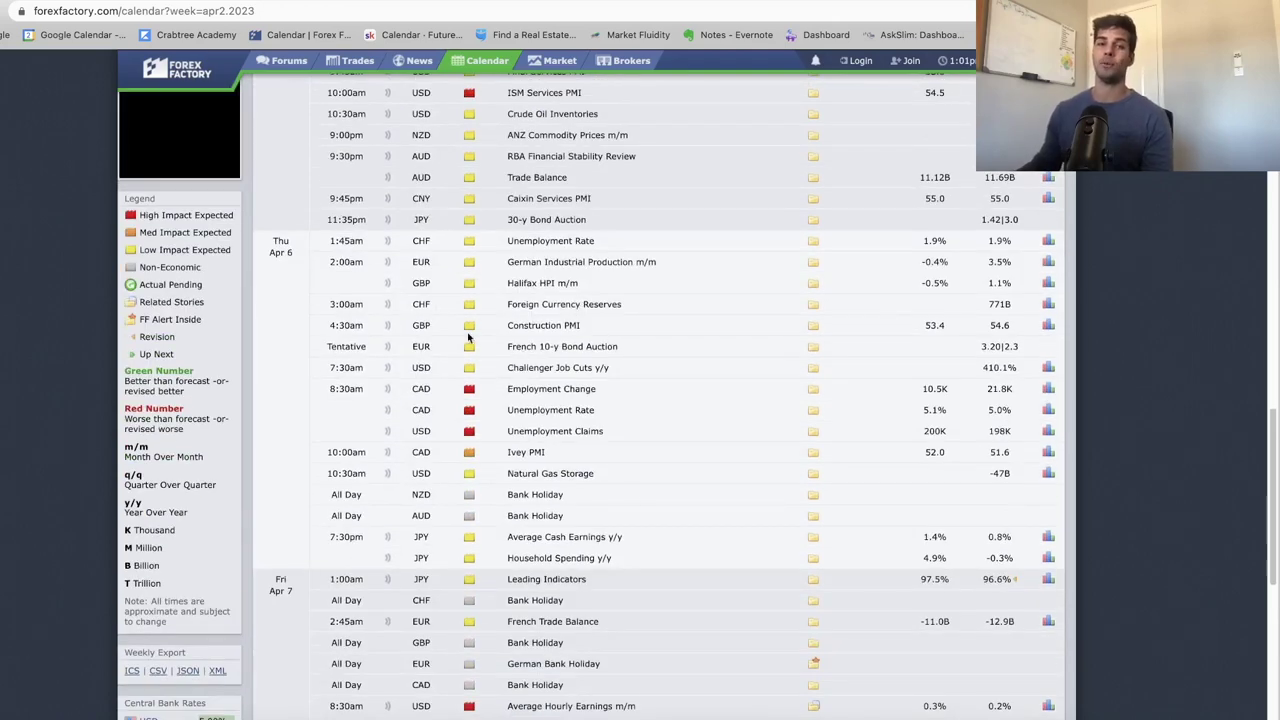
pyautogui.scroll(-1, 576, 600)
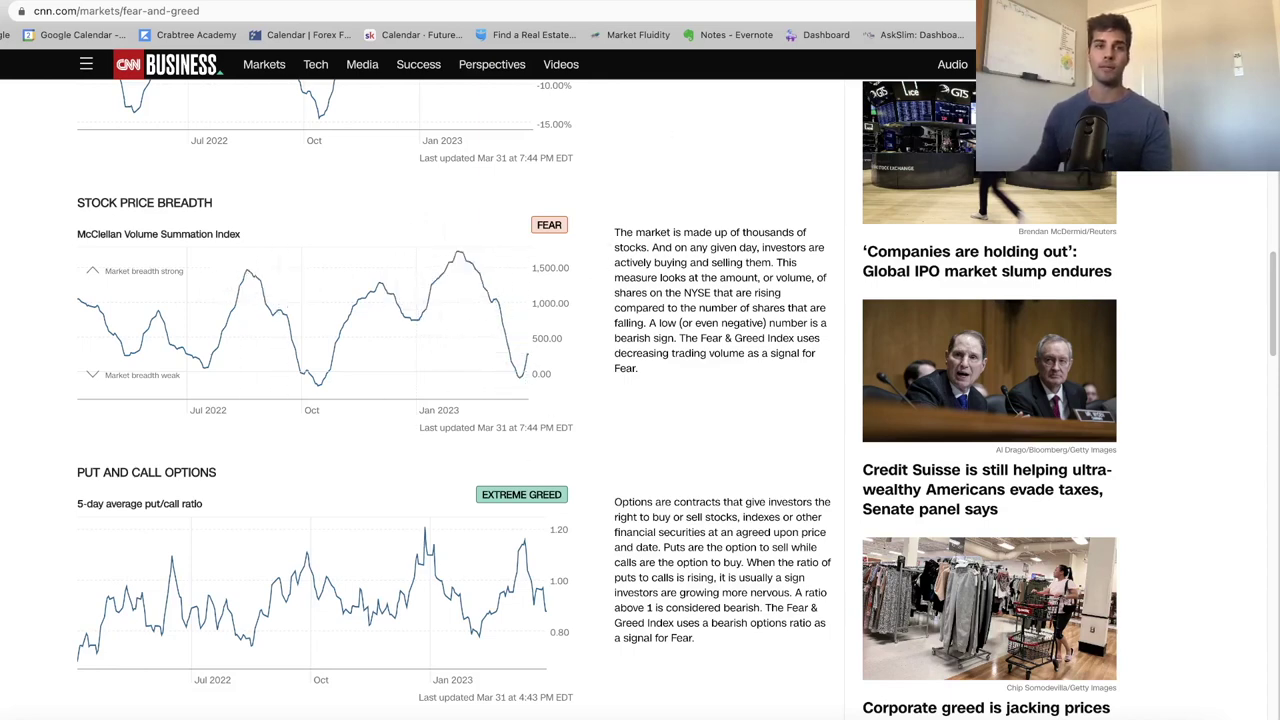
# Step: Return to TradingView and examine the UVXY and VIX daily charts
pyautogui.hotkey('ctrl', 'Tab')
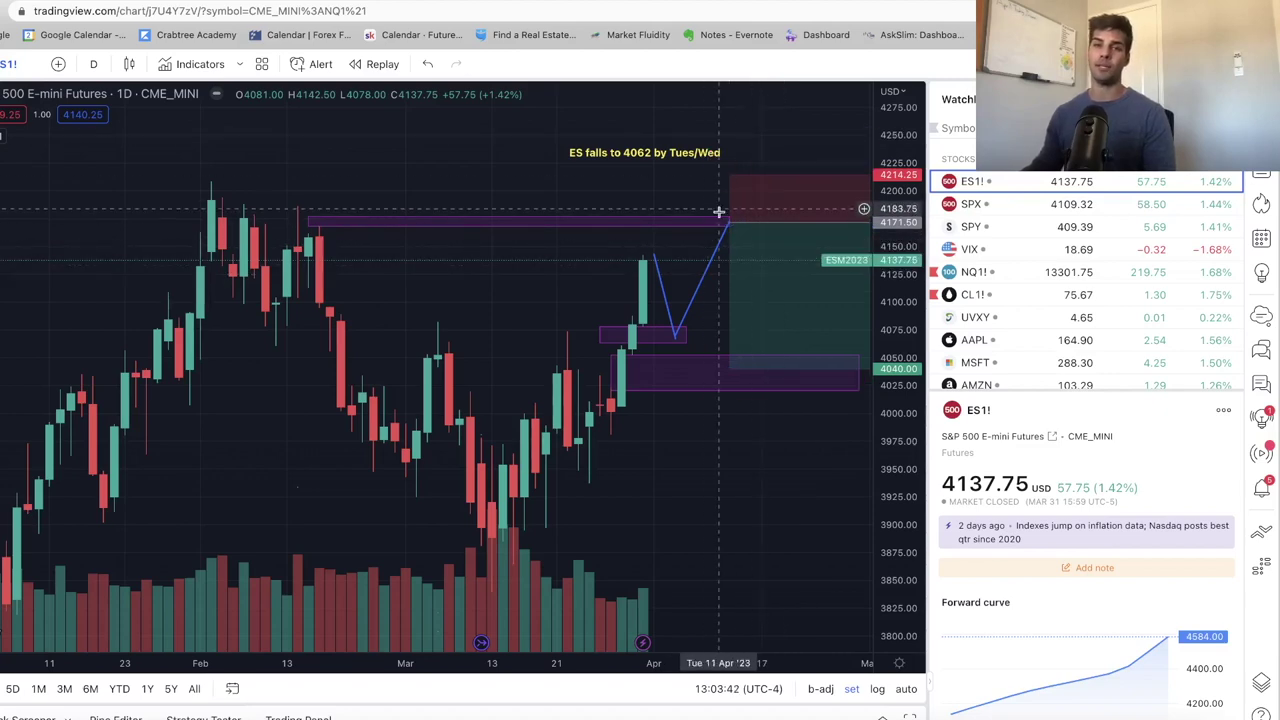
pyautogui.press('Down')
pyautogui.press('Down')
pyautogui.press('Down')
pyautogui.press('Down')
pyautogui.press('Down')
pyautogui.press('Down')
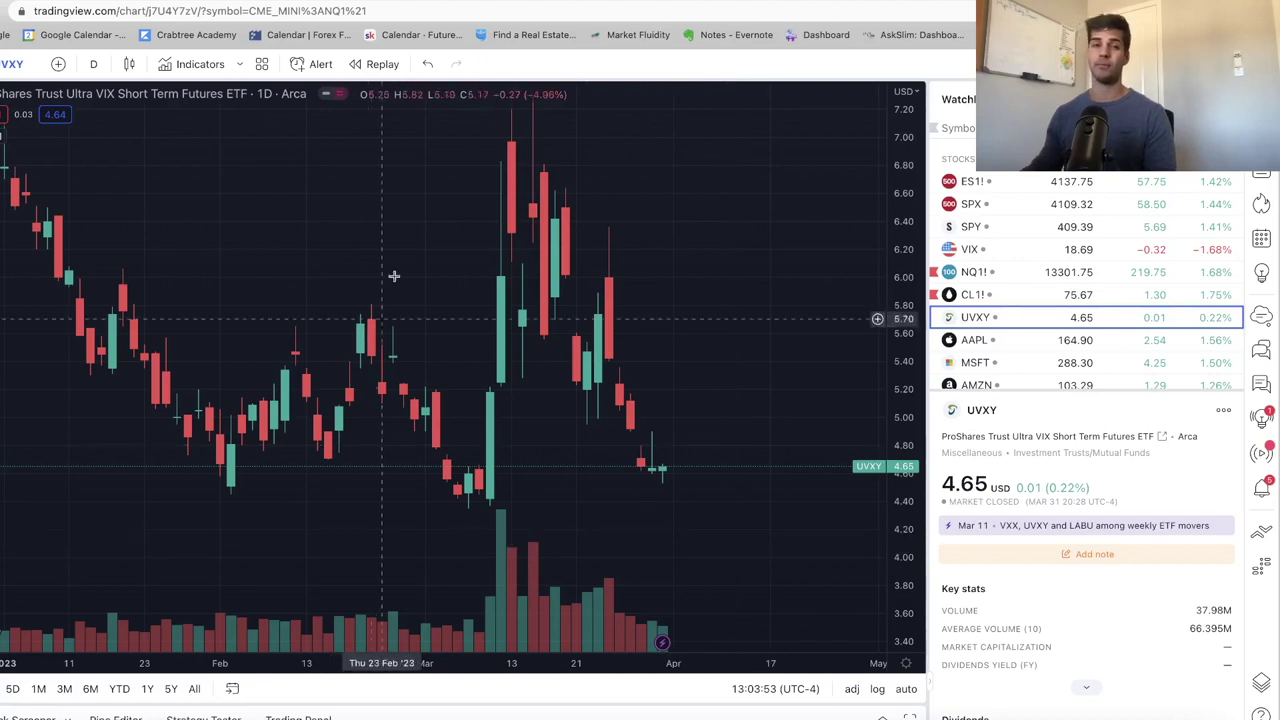
pyautogui.moveTo(913, 232); pyautogui.dragTo(910, 300)
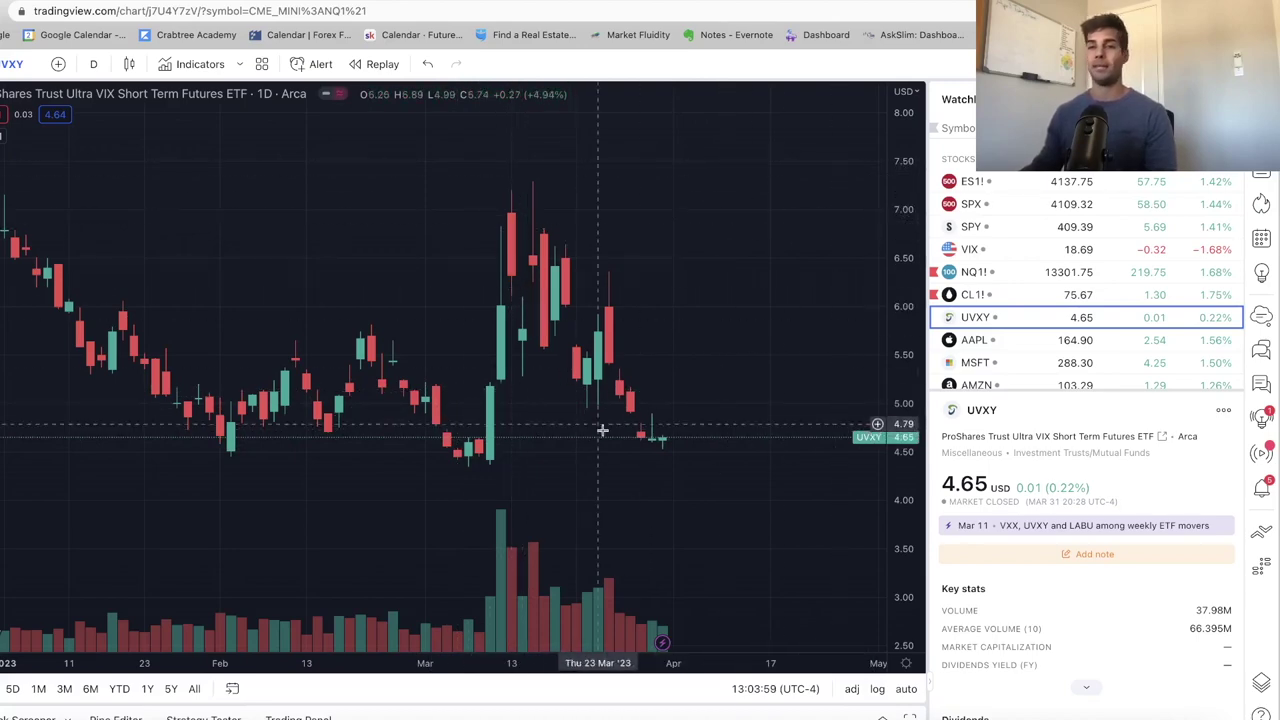
pyautogui.click(1080, 249)
pyautogui.moveTo(713, 429); pyautogui.dragTo(739, 329)
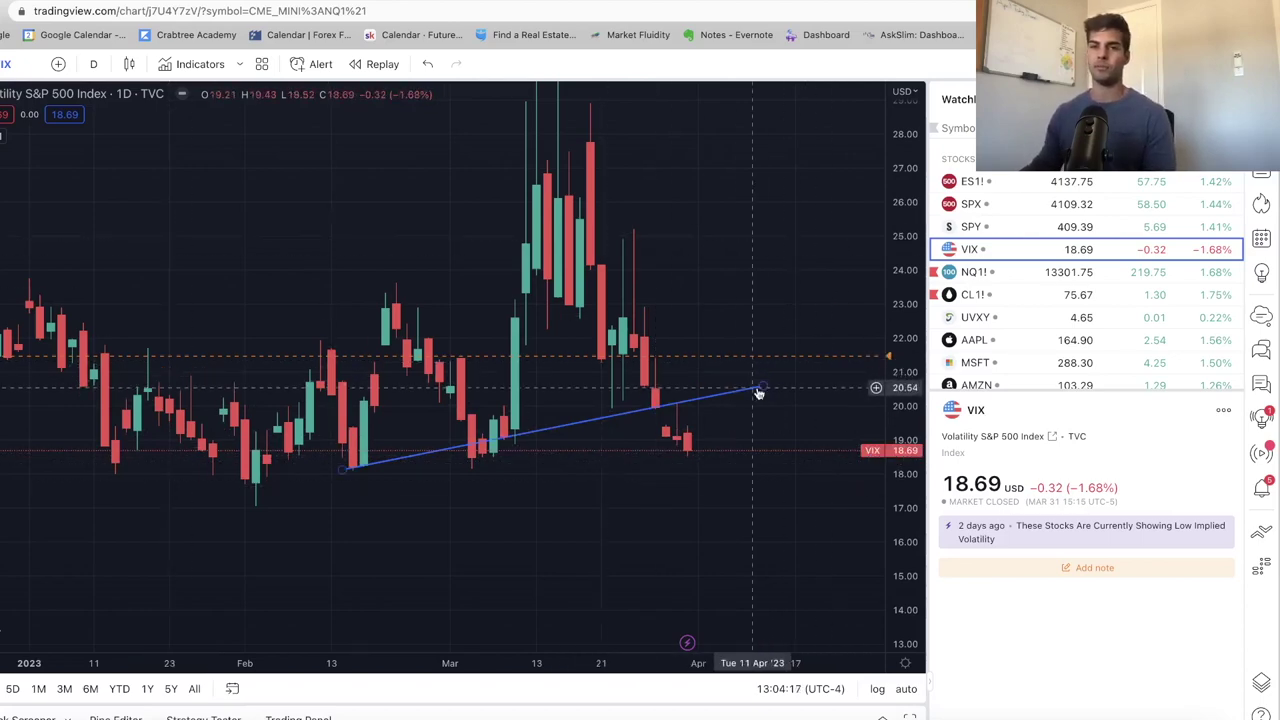
# Step: Open the NQ1! chart and draw a trend line from about 13318.00 on 31 March down to about 13012.00 on 5 April 2023
pyautogui.press('Down')
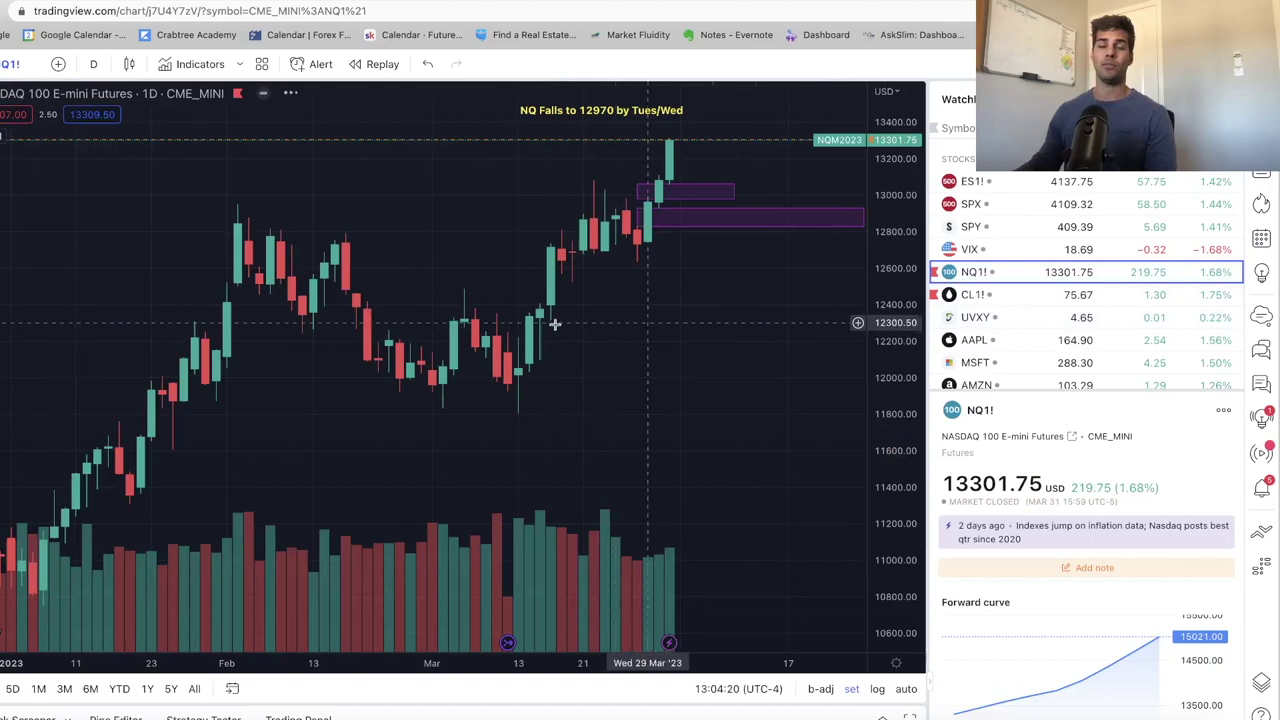
pyautogui.moveTo(555, 323); pyautogui.dragTo(620, 400)
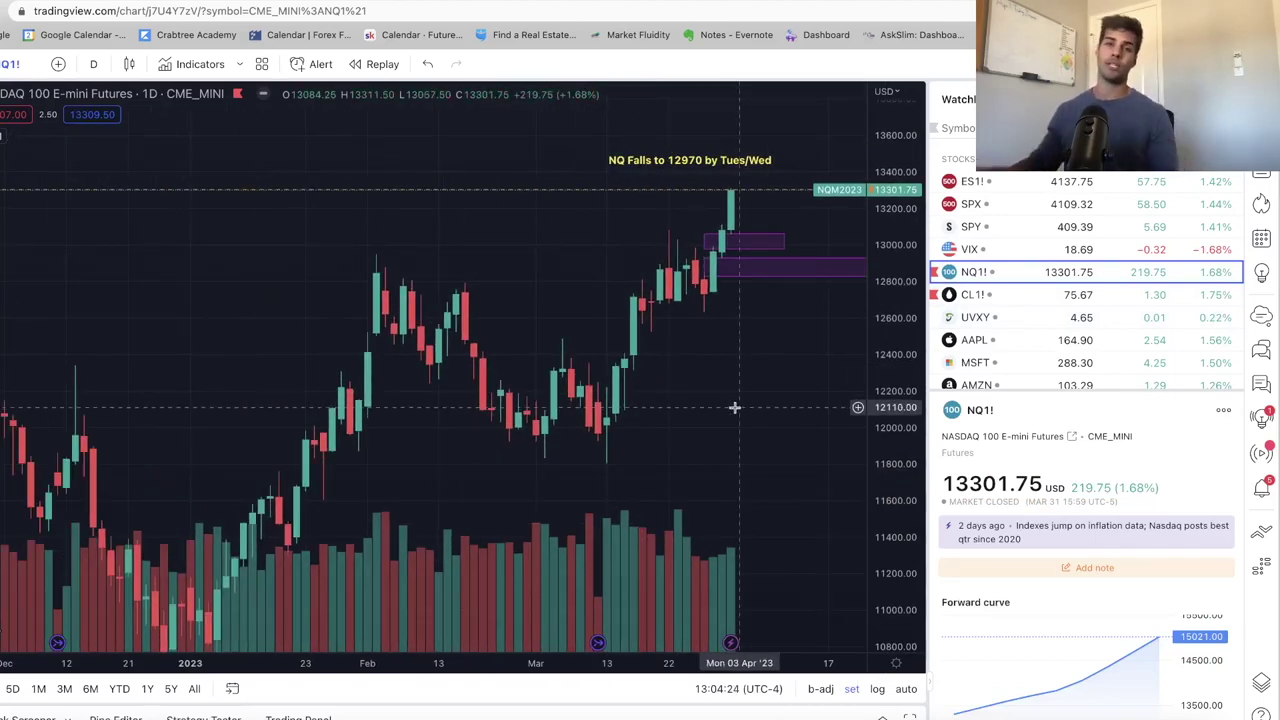
pyautogui.scroll(1, 727, 405)
pyautogui.scroll(1, 727, 405)
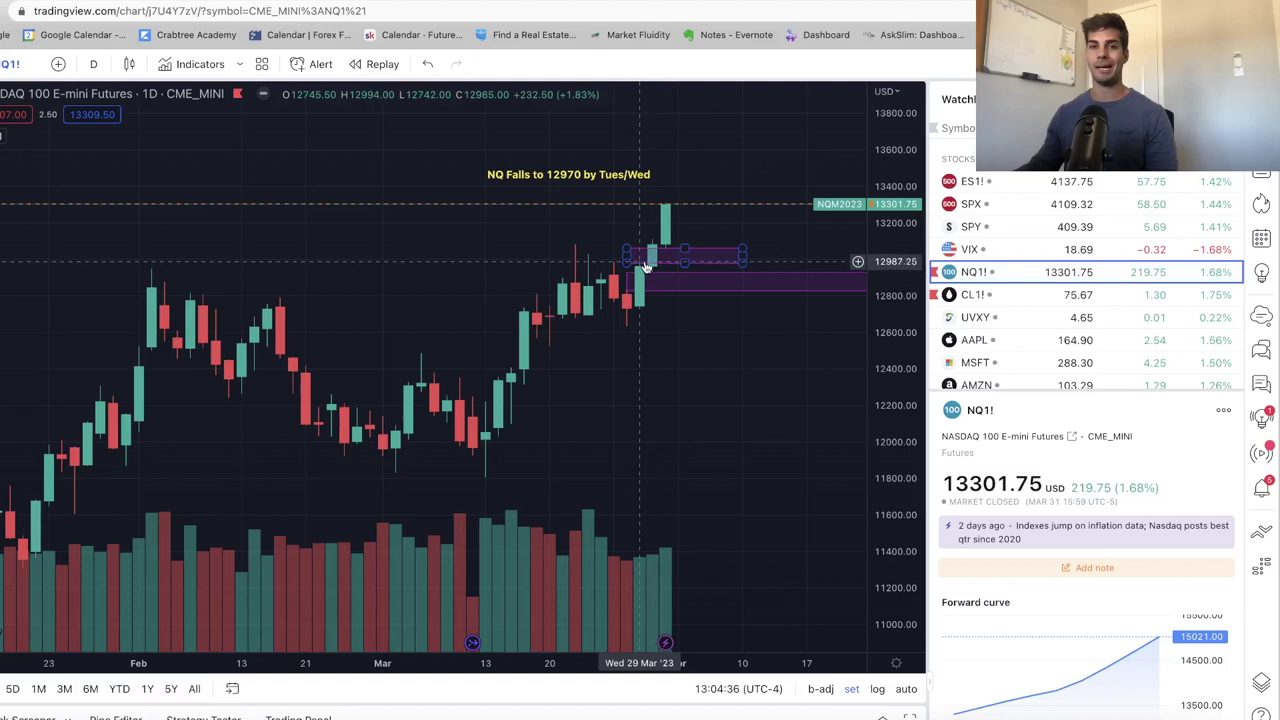
pyautogui.click(670, 252)
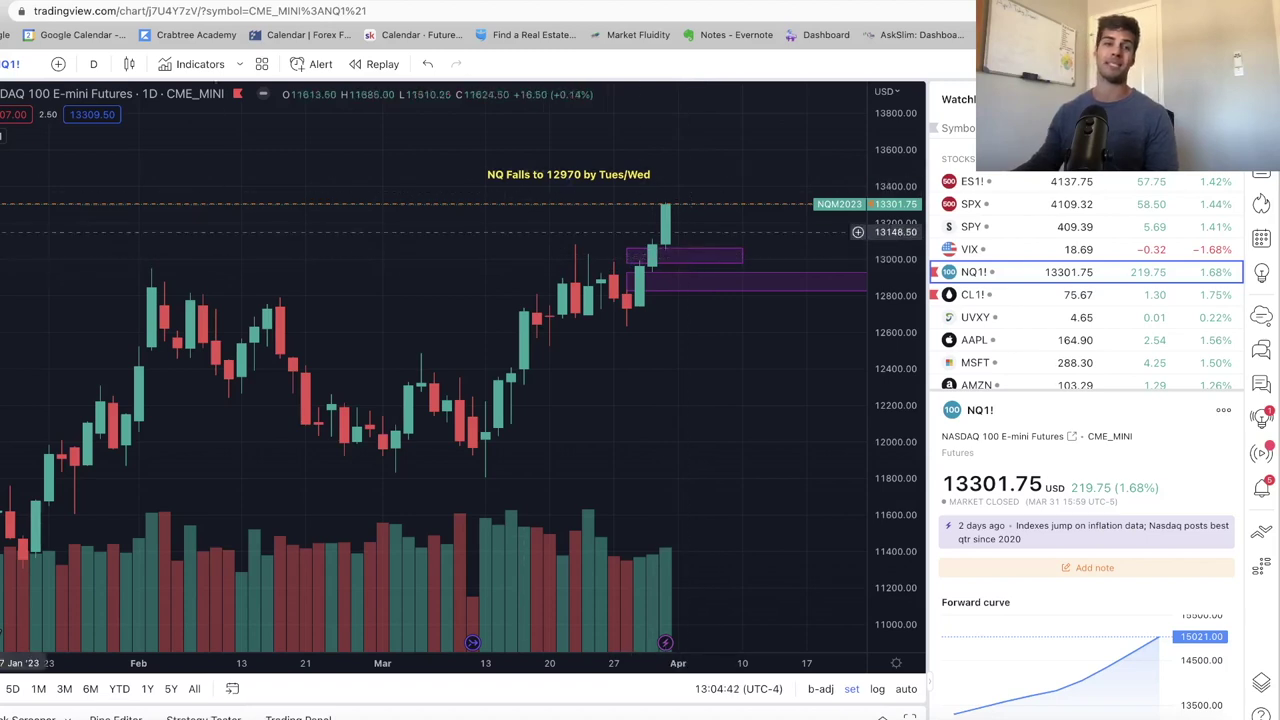
pyautogui.click(665, 204)
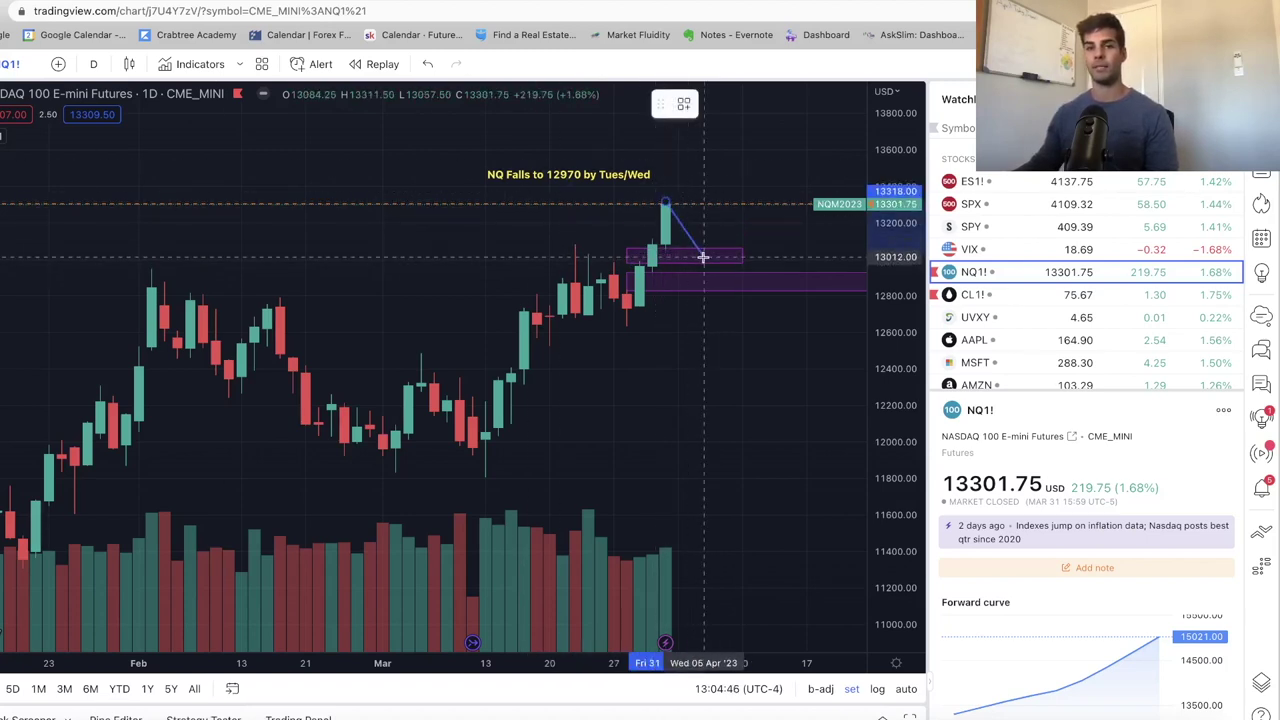
pyautogui.click(703, 257)
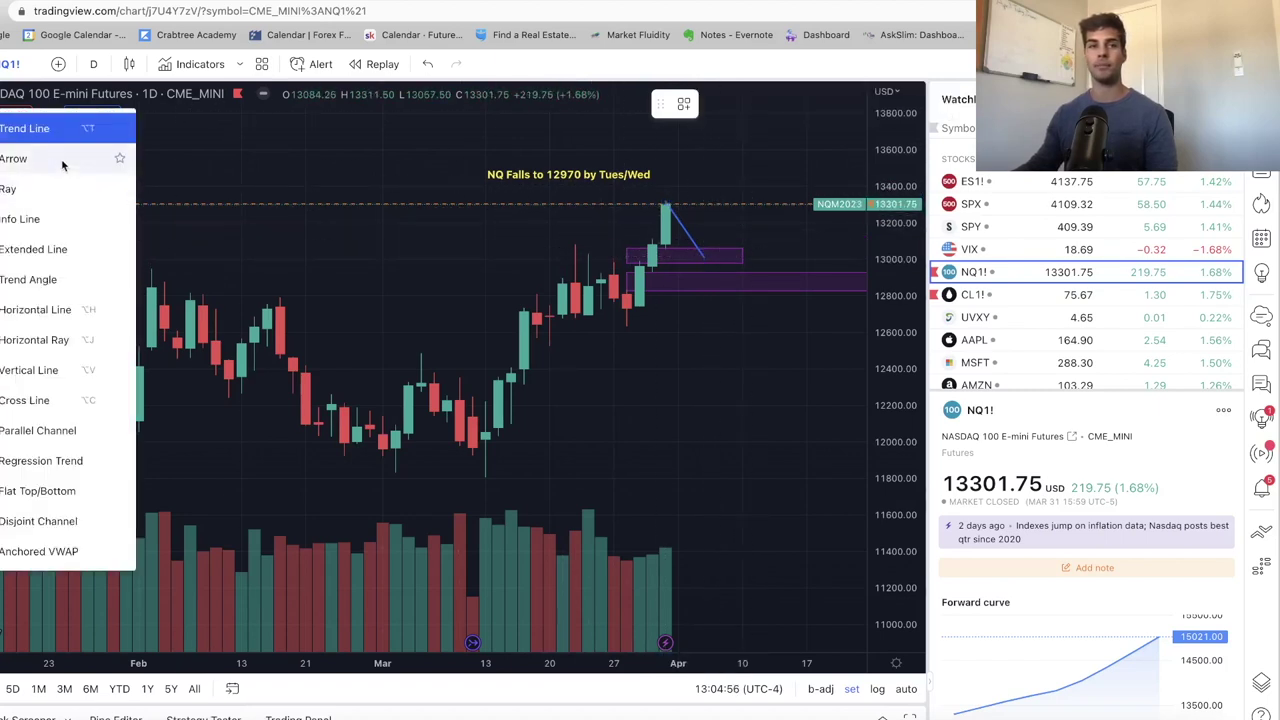
# Step: Draw a trend line on NQ1! from about 13024.50 on 5 April up to about 13409.25 on 10 April 2023
pyautogui.click(109, 159)
pyautogui.click(704, 256)
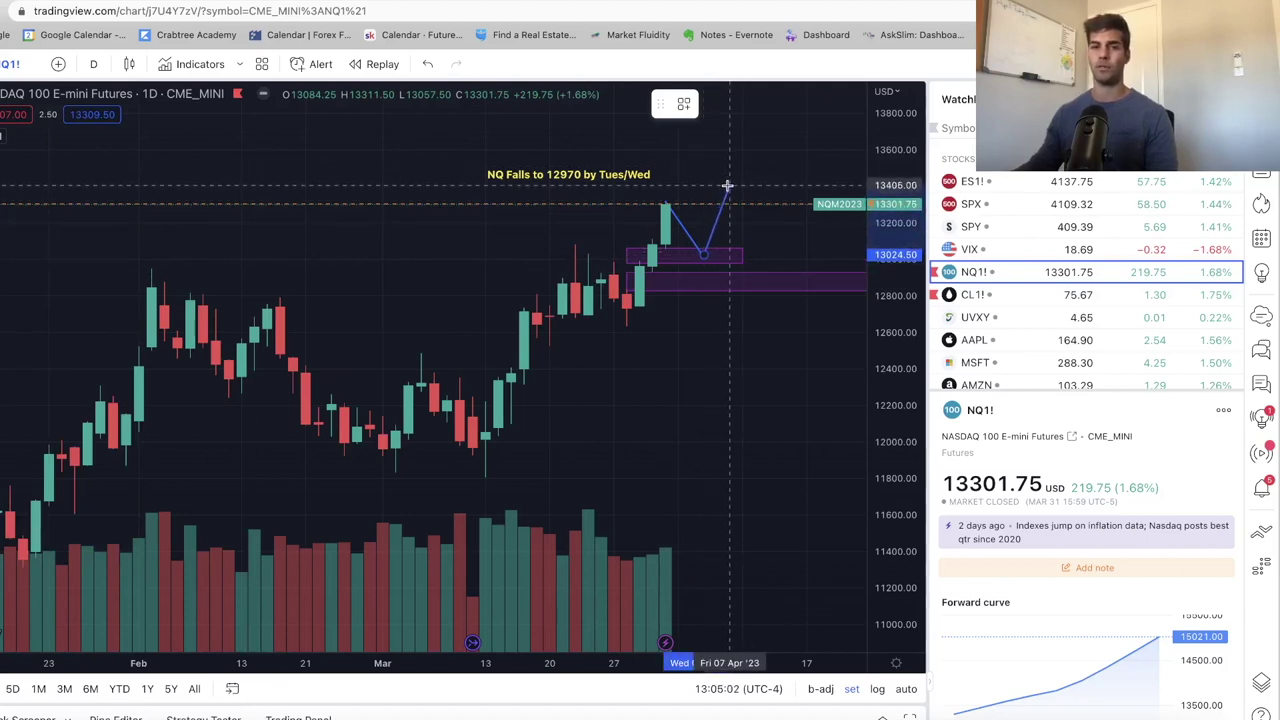
pyautogui.doubleClick(737, 185)
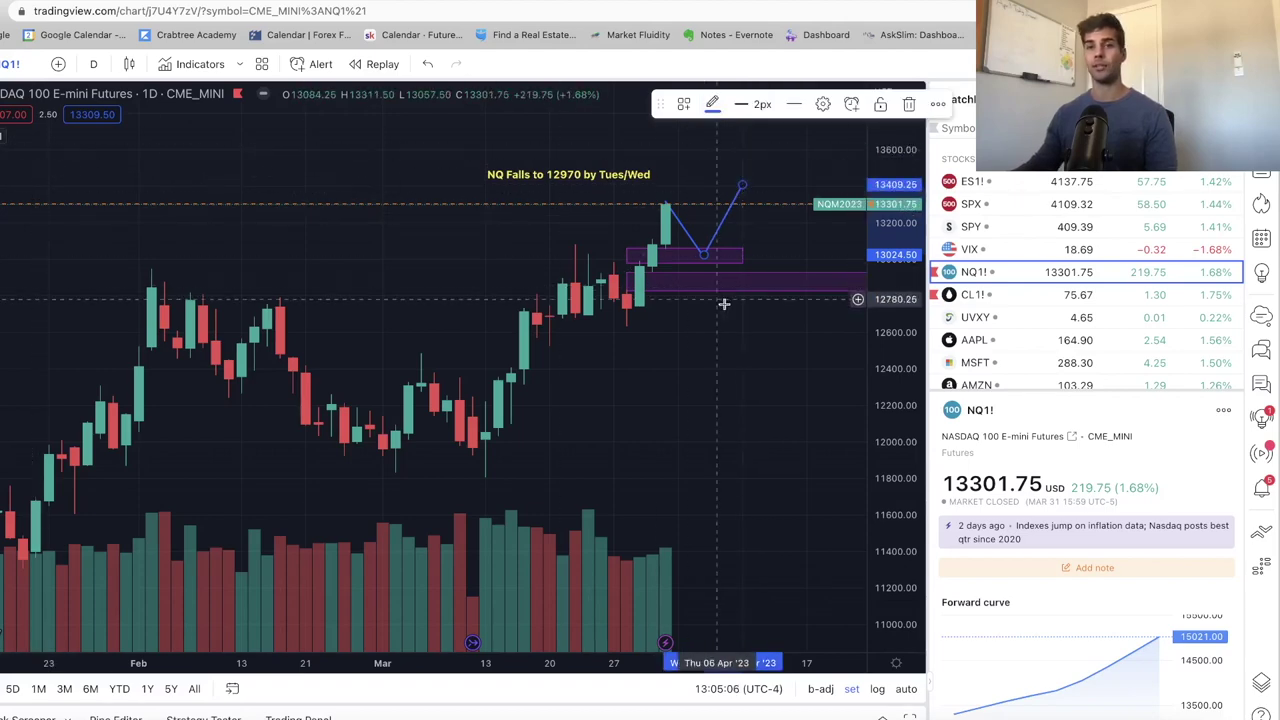
# Step: Draw a trend line on NQ1! from about 13421.50 on 10 April 2023 down into the lower purple zone
pyautogui.moveTo(723, 300); pyautogui.dragTo(620, 349)
pyautogui.click(753, 281)
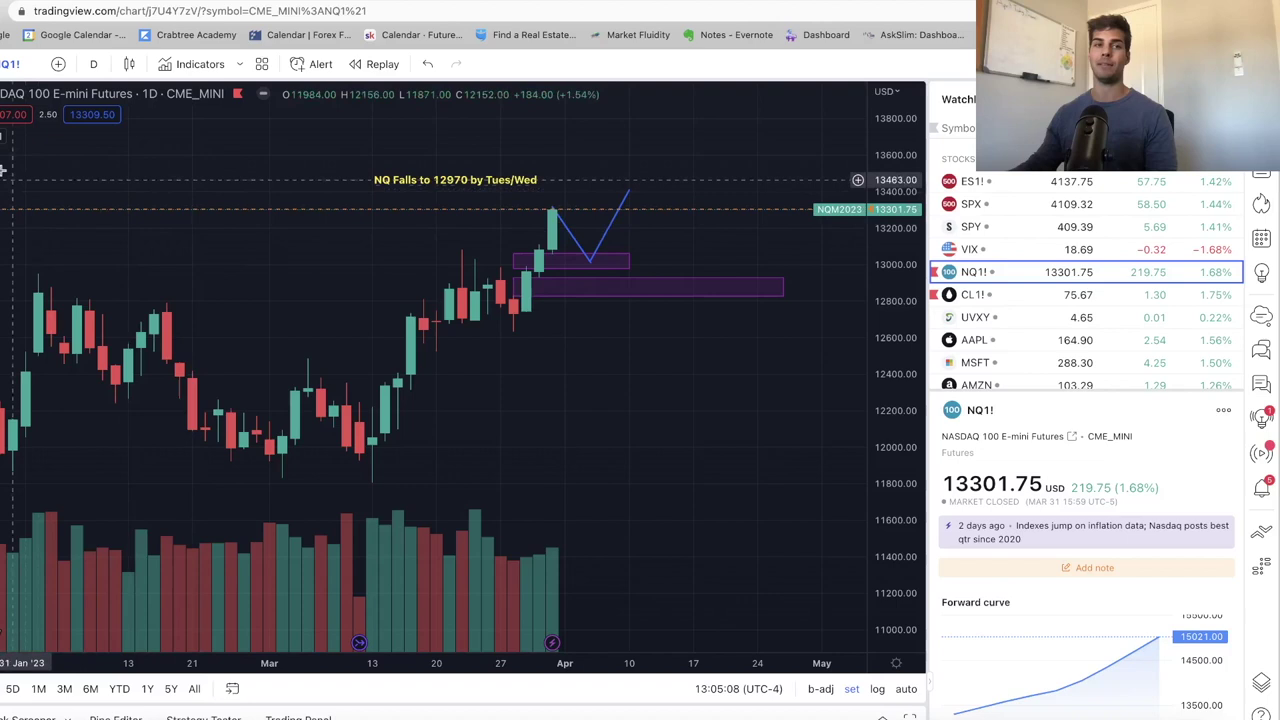
pyautogui.click(628, 190)
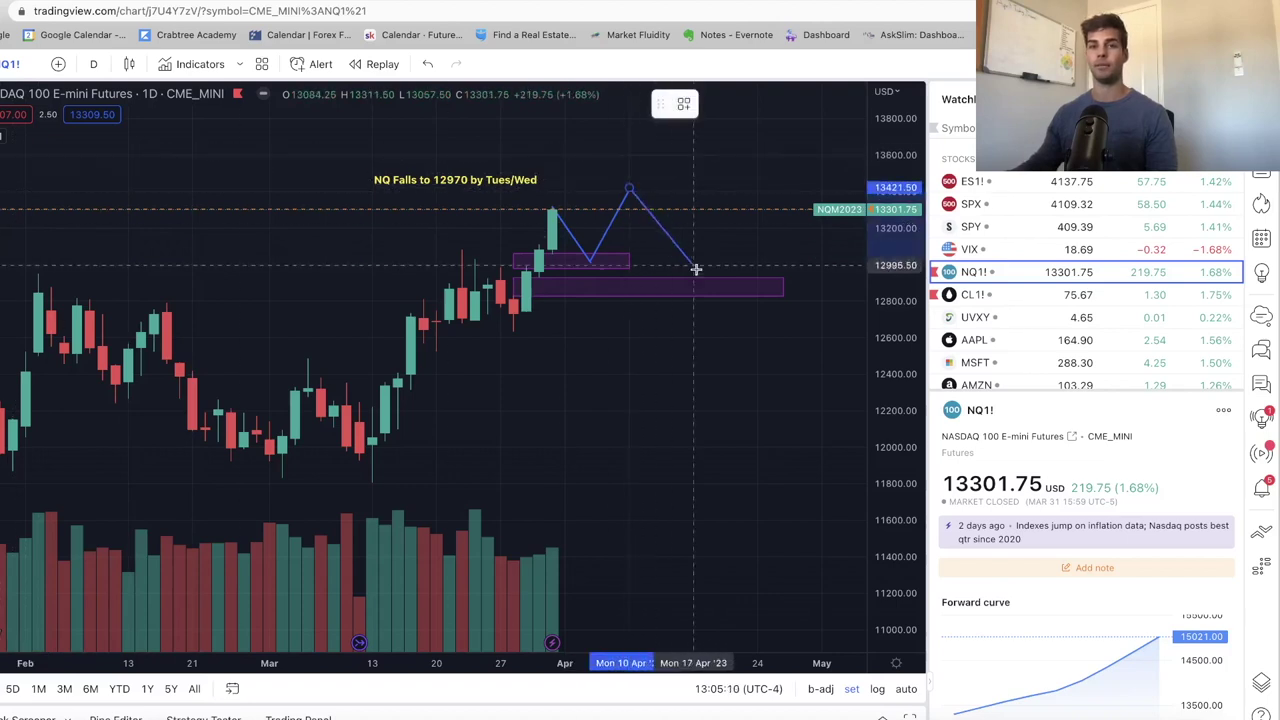
pyautogui.doubleClick(730, 295)
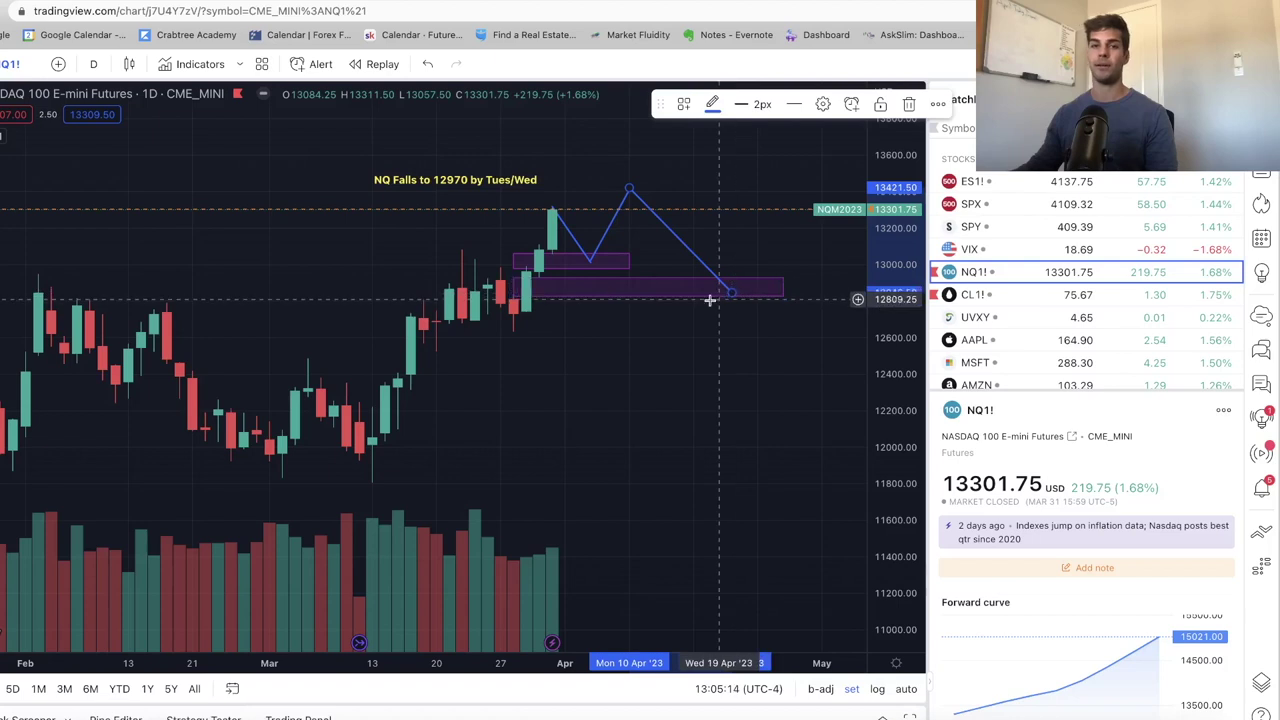
pyautogui.click(366, 369)
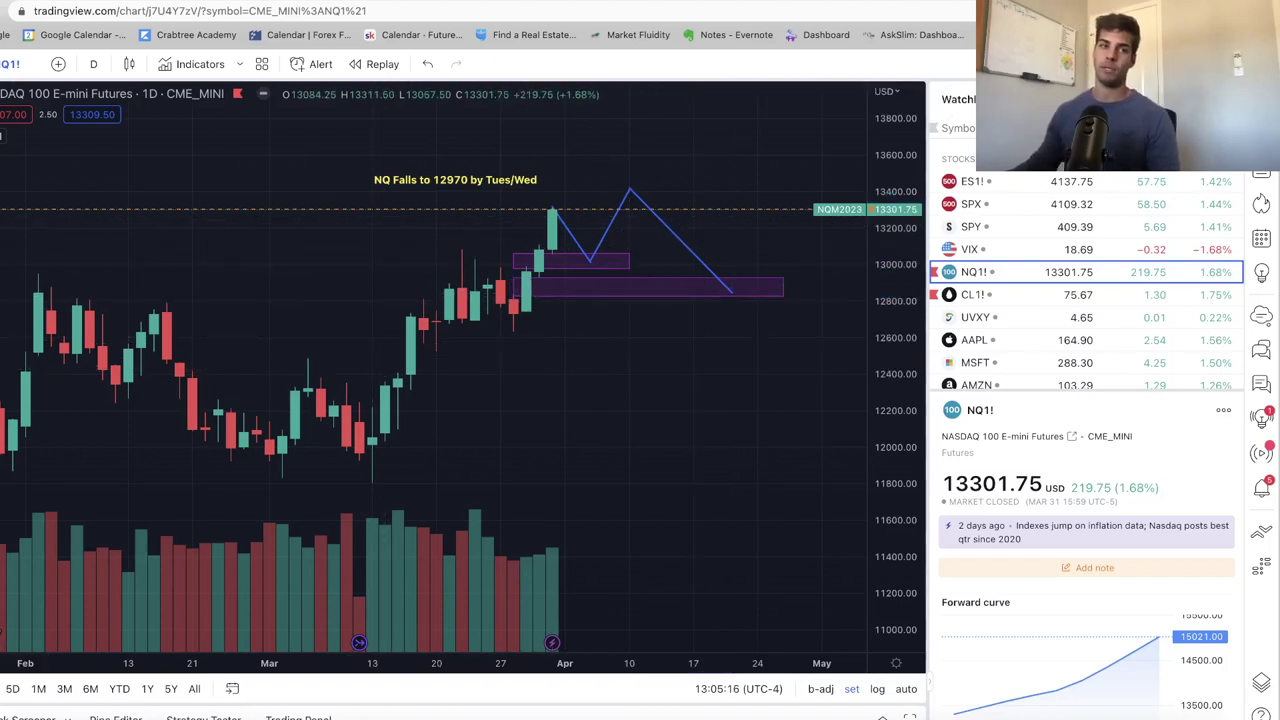
# Step: Place a short position on NQ1! with its entry at about 13417.50 on 10 April 2023
pyautogui.click(2, 202)
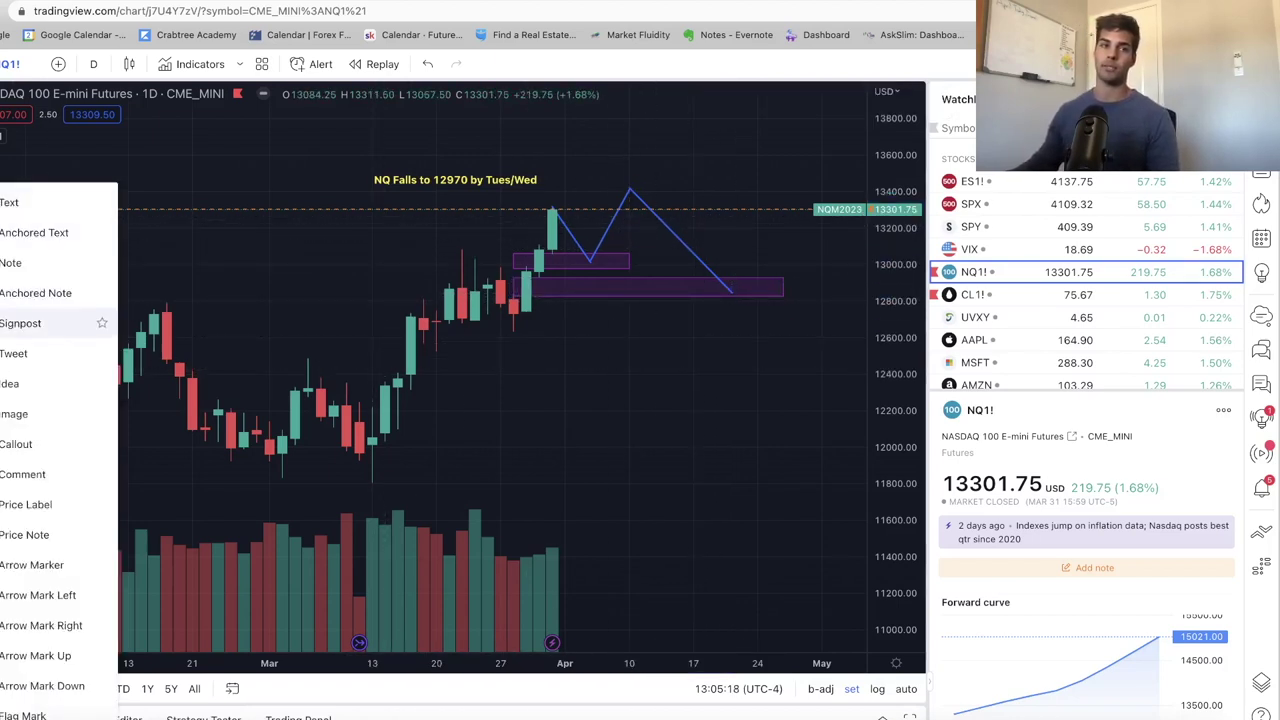
pyautogui.click(2, 264)
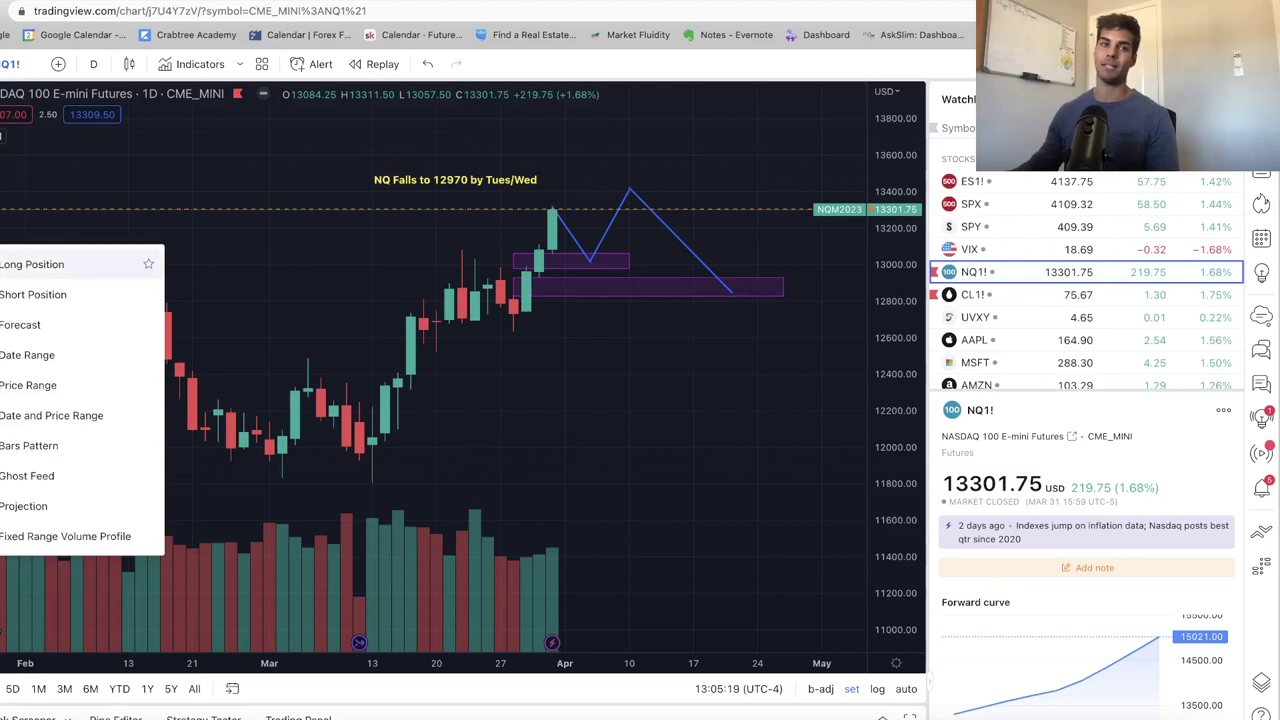
pyautogui.click(8, 293)
pyautogui.click(630, 192)
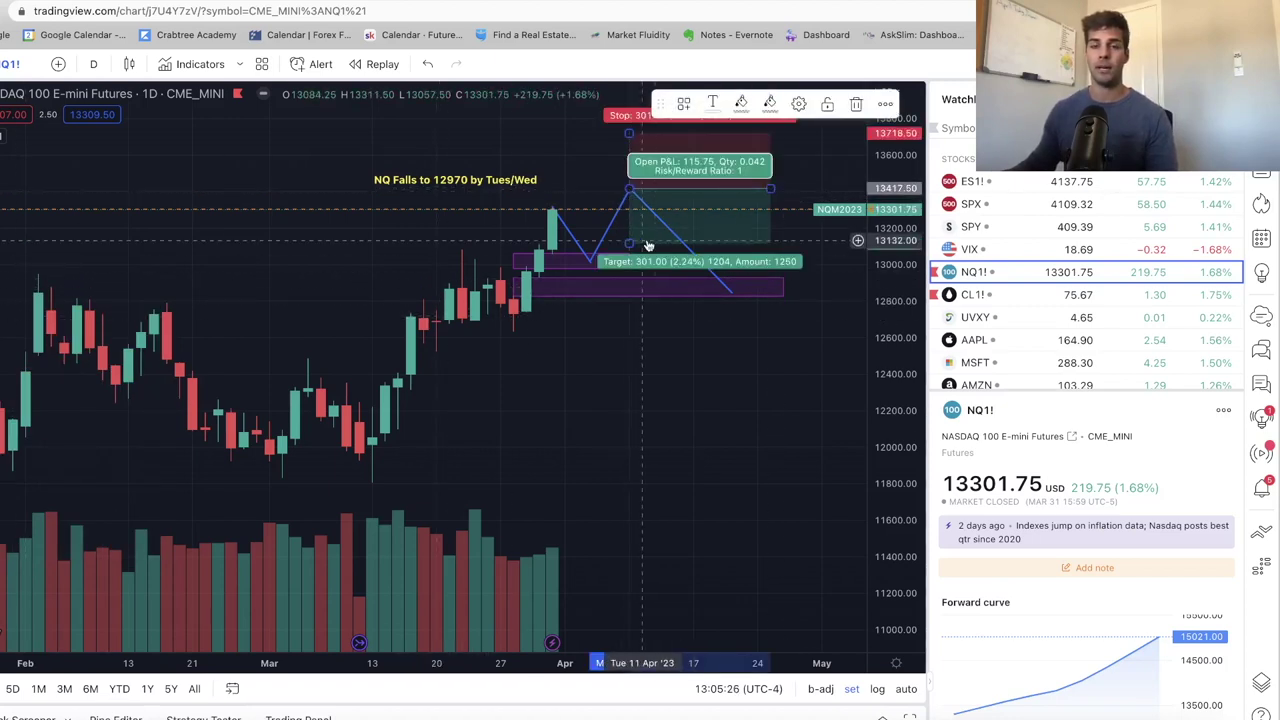
# Step: Set the NQ1! short position's target to about 12925.00 and lower its stop closer to the entry
pyautogui.moveTo(636, 252); pyautogui.dragTo(636, 279)
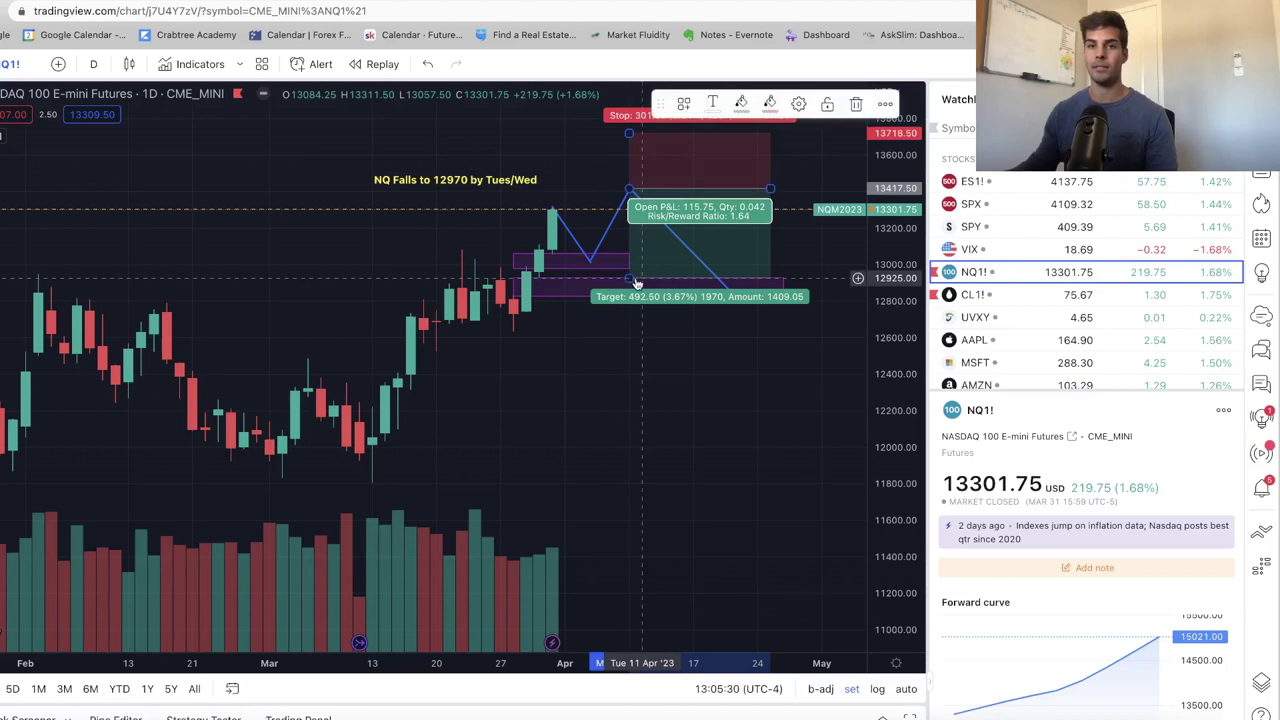
pyautogui.click(660, 351)
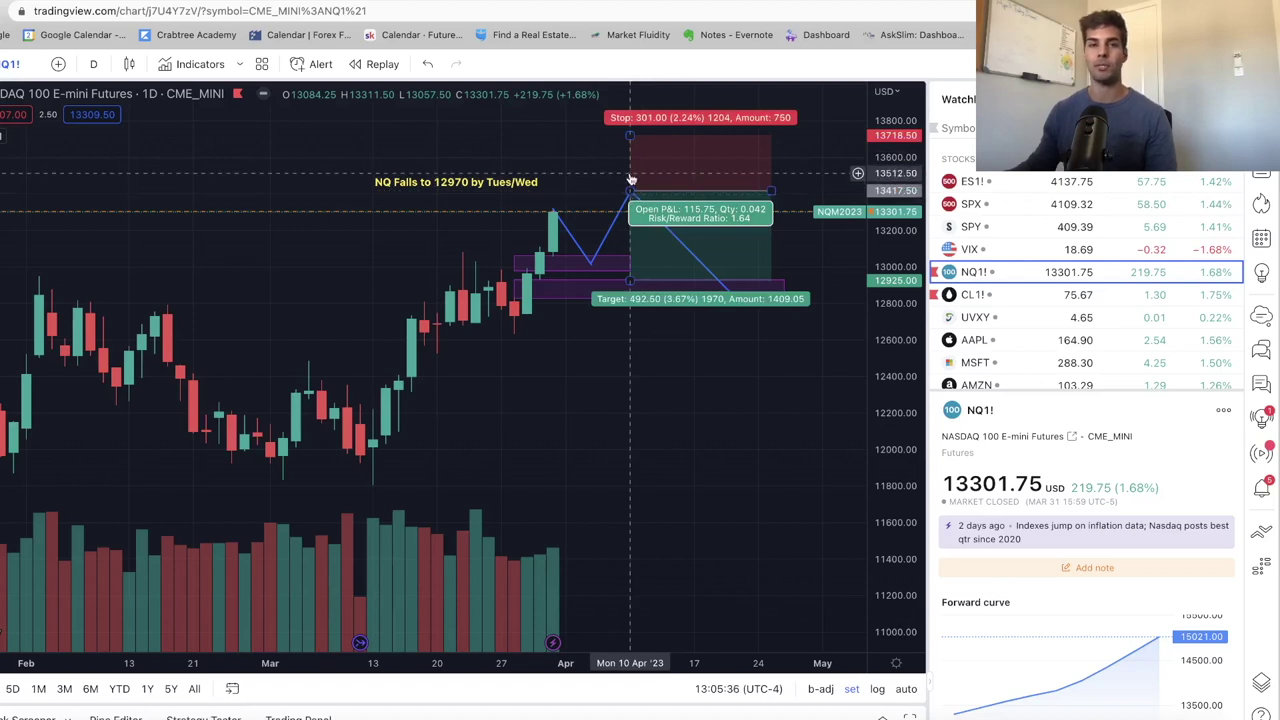
pyautogui.moveTo(630, 134); pyautogui.dragTo(629, 157)
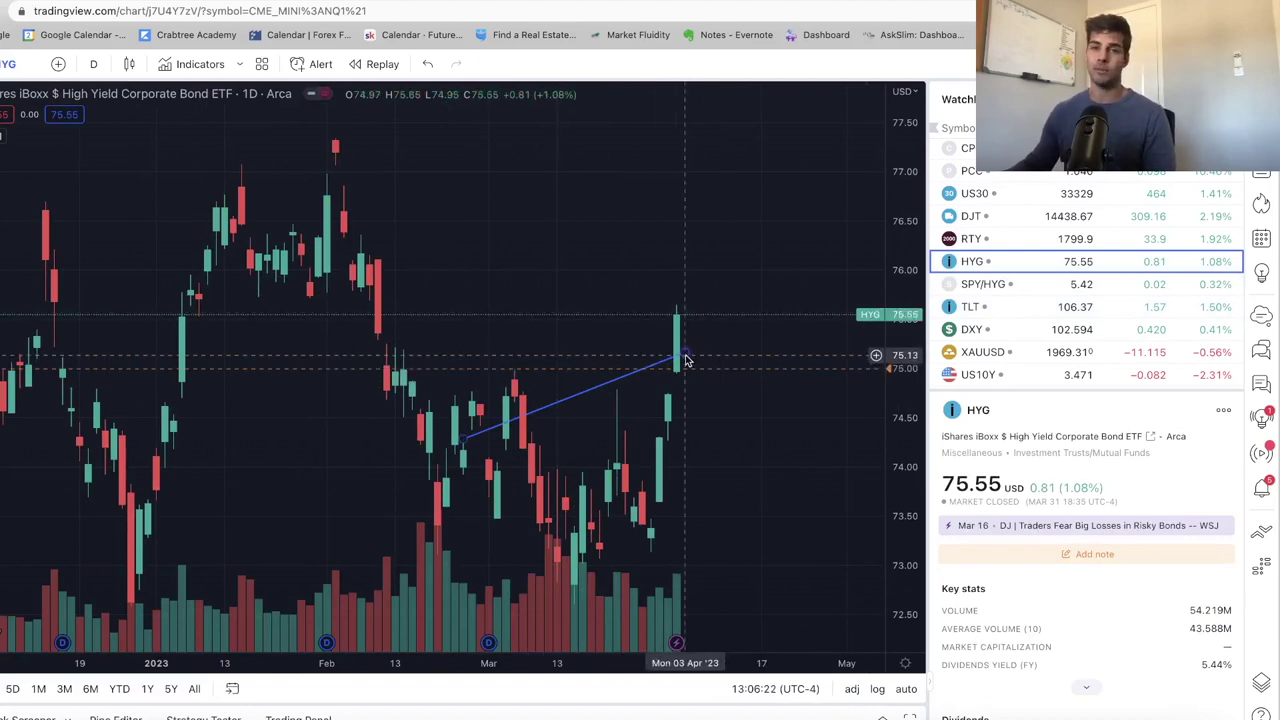
# Step: Move the trend line endpoints on 31 March 2023 to about 75.53 on HYG and about 4110.91 on SPX
pyautogui.moveTo(684, 358); pyautogui.dragTo(679, 318)
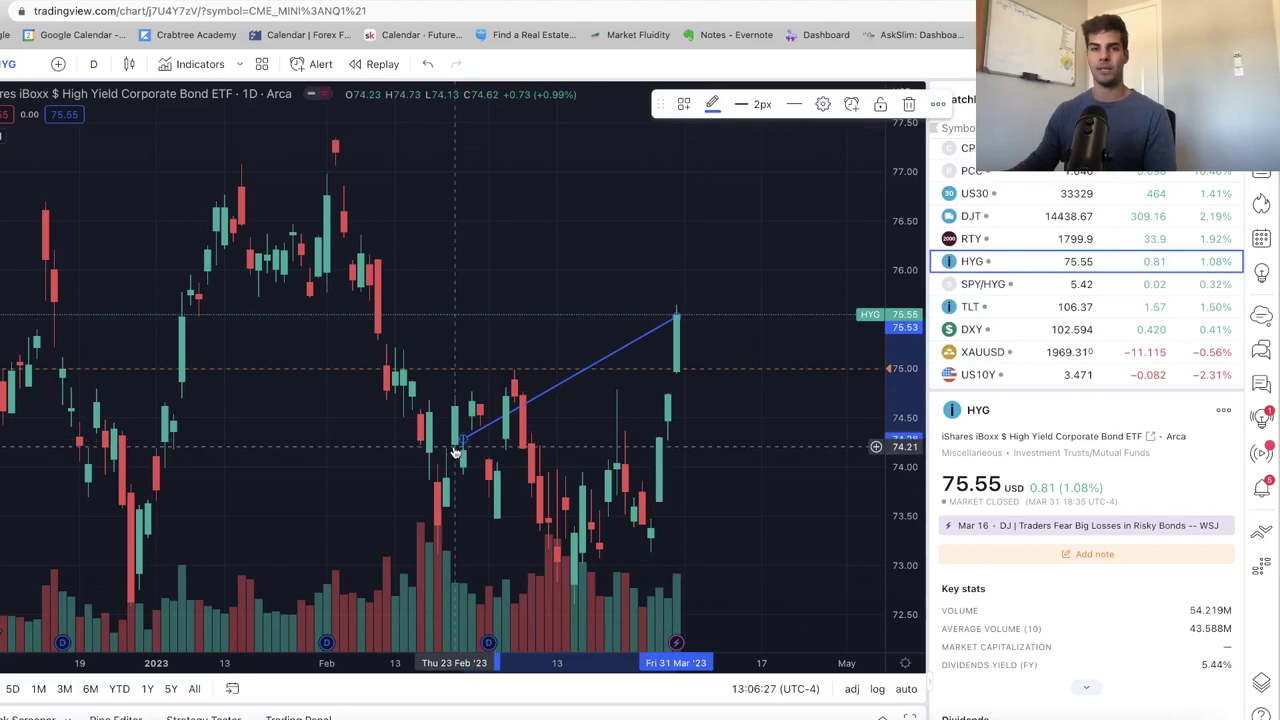
pyautogui.scroll(5, 1015, 203)
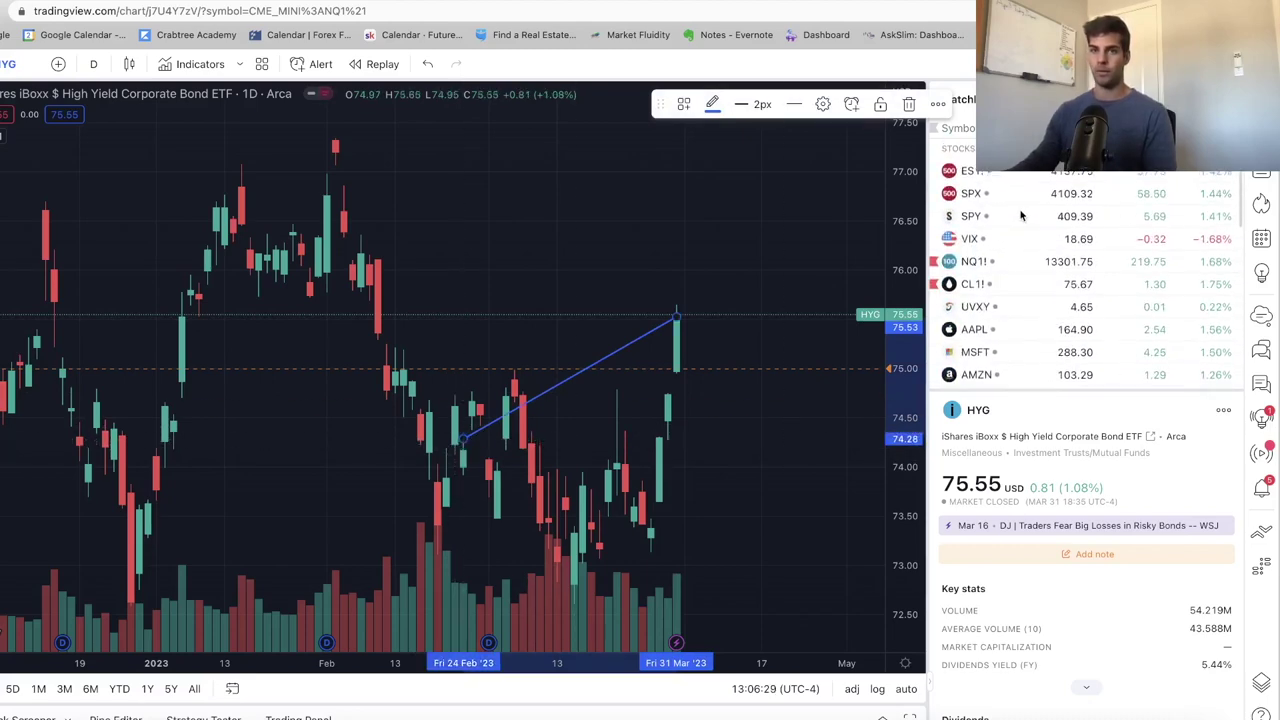
pyautogui.click(1015, 200)
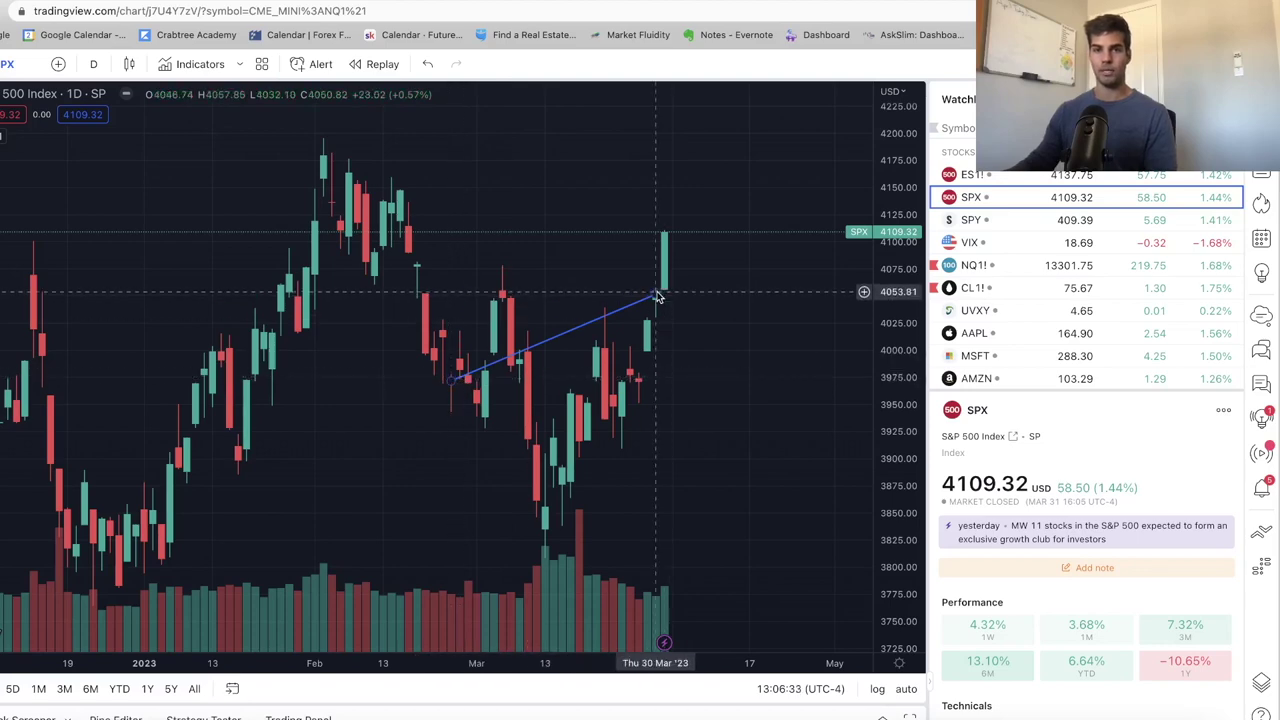
pyautogui.moveTo(656, 295); pyautogui.dragTo(663, 232)
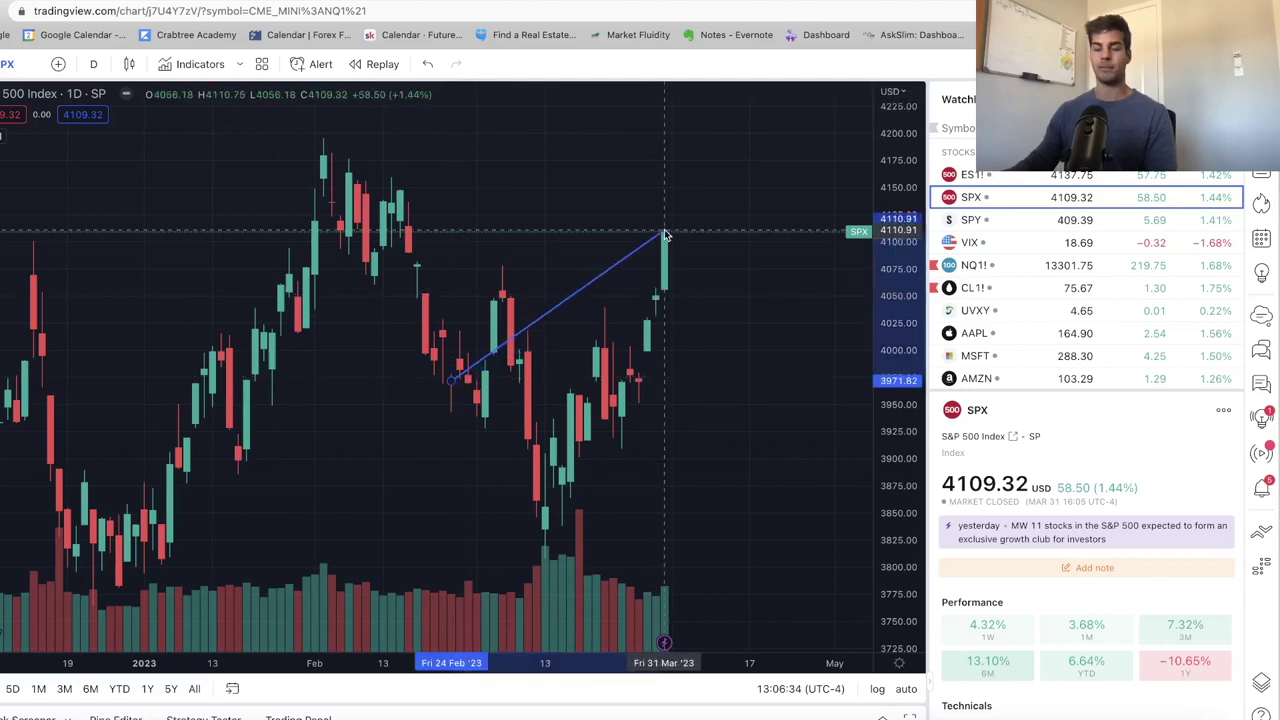
# Step: Compare the HYG and SPX daily charts with their trend lines, and review the ES1! projection
pyautogui.scroll(-3, 1033, 320)
pyautogui.scroll(-2, 1033, 320)
pyautogui.click(995, 294)
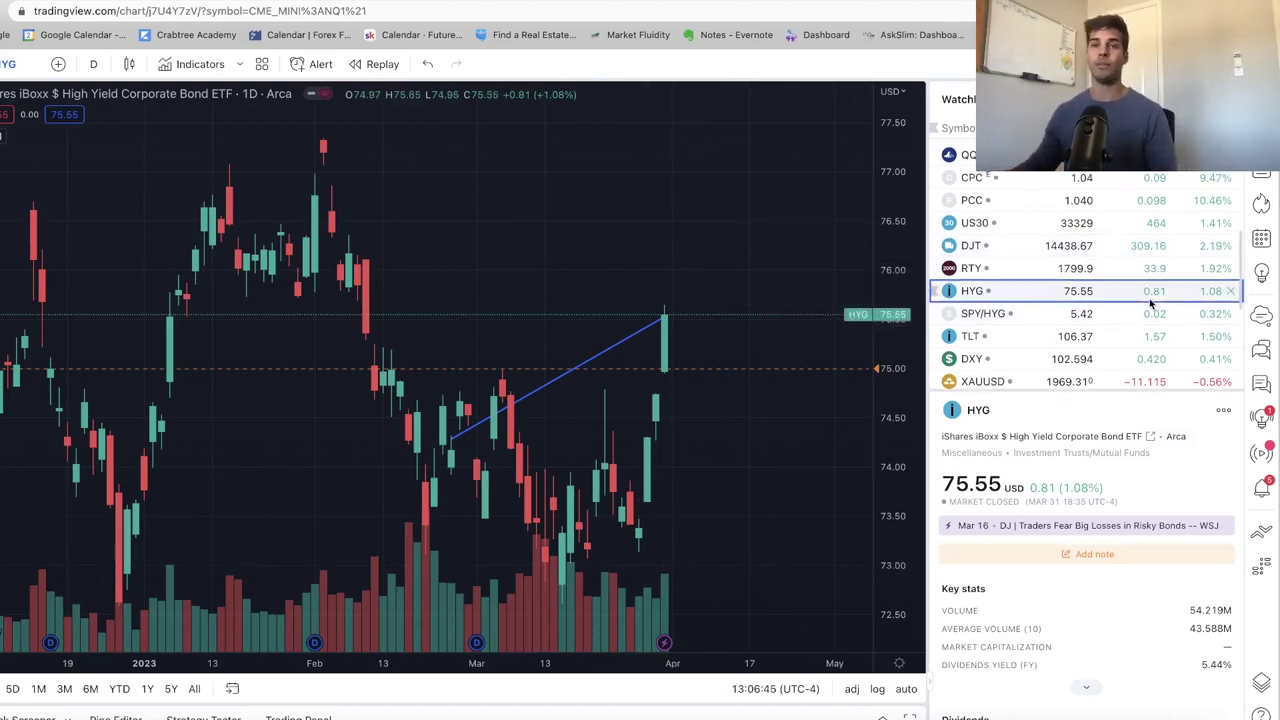
pyautogui.scroll(5, 1090, 250)
pyautogui.click(1075, 209)
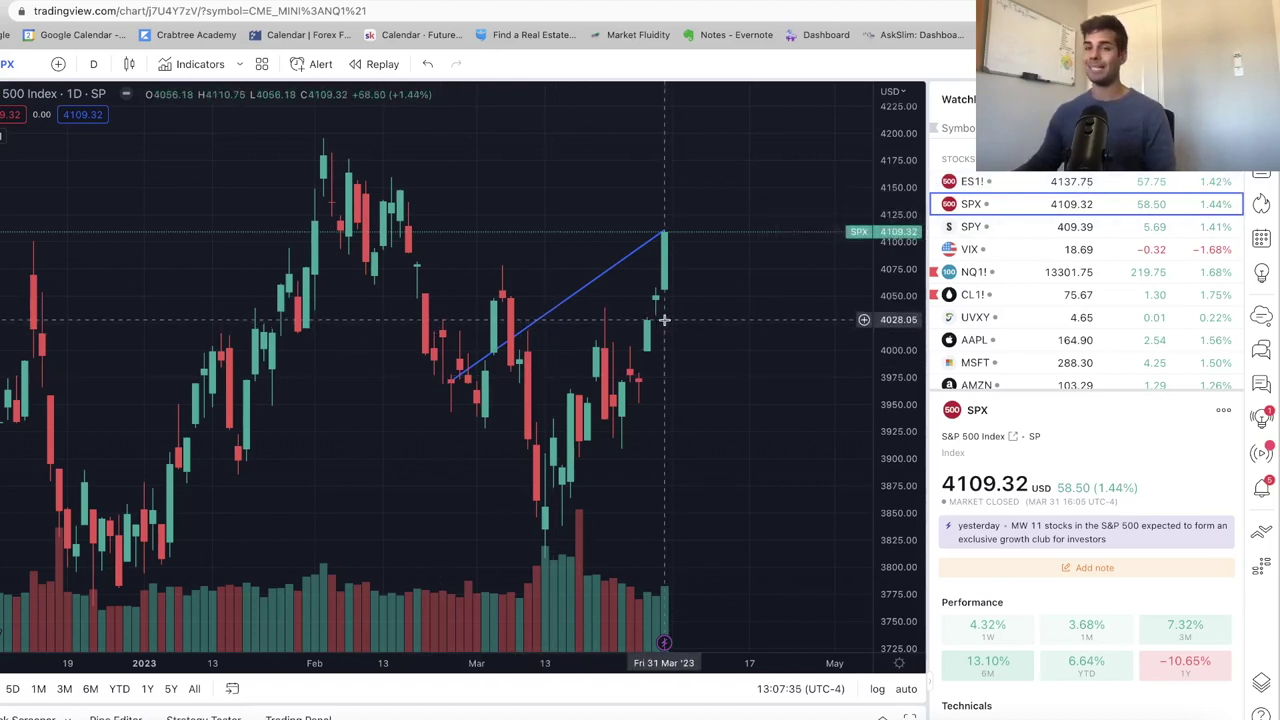
pyautogui.press('Up')
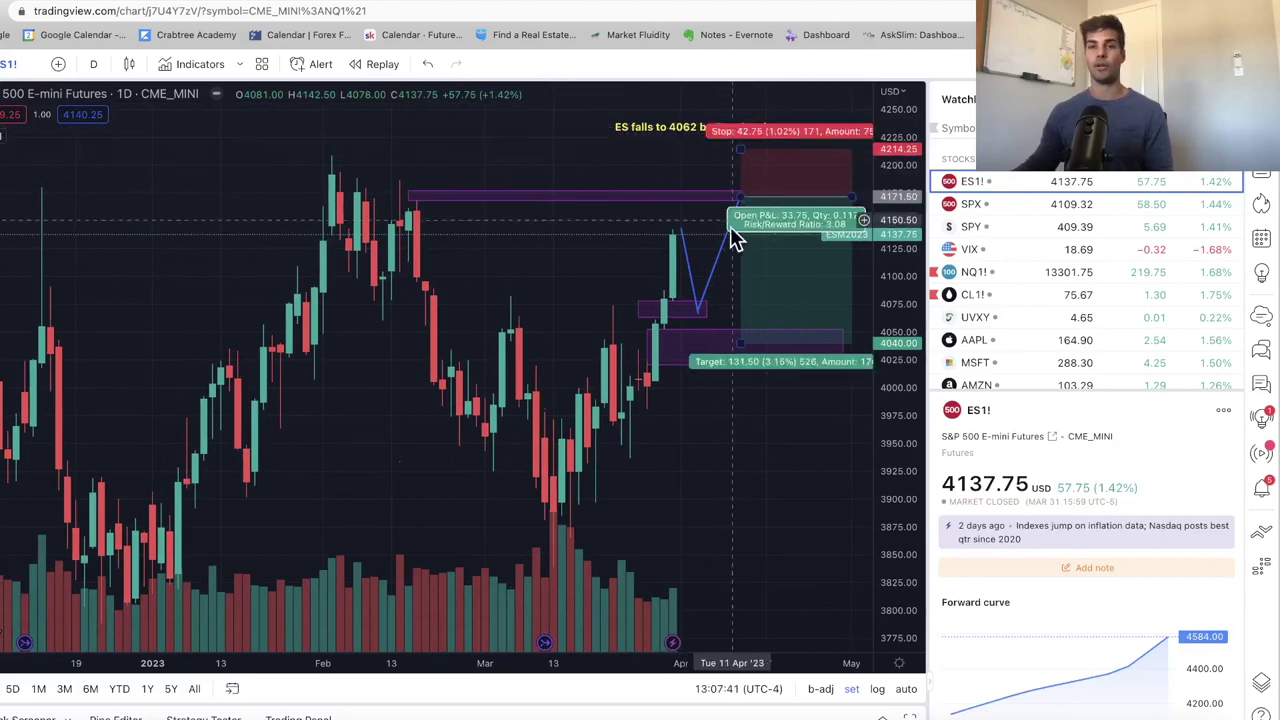
# Step: Draw a trend line on SPX from about 4110.91 on 31 March 2023 down to about 4032 in early April
pyautogui.click(1050, 205)
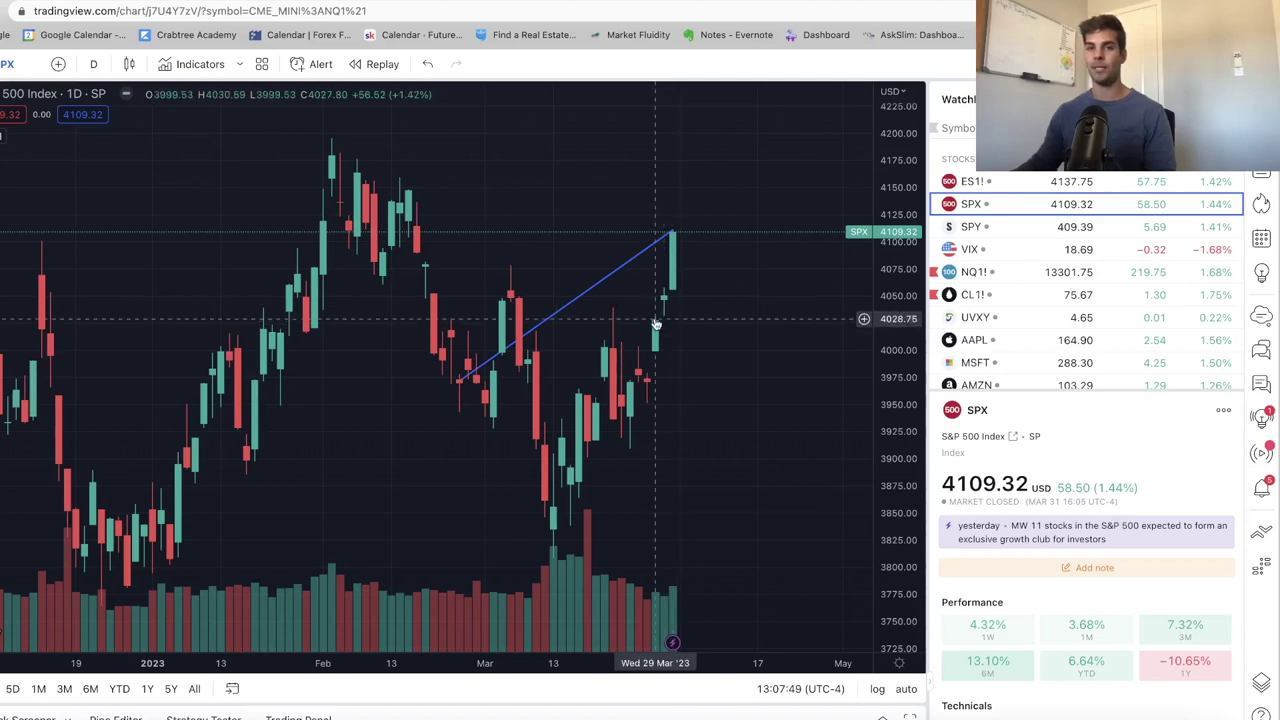
pyautogui.click(674, 232)
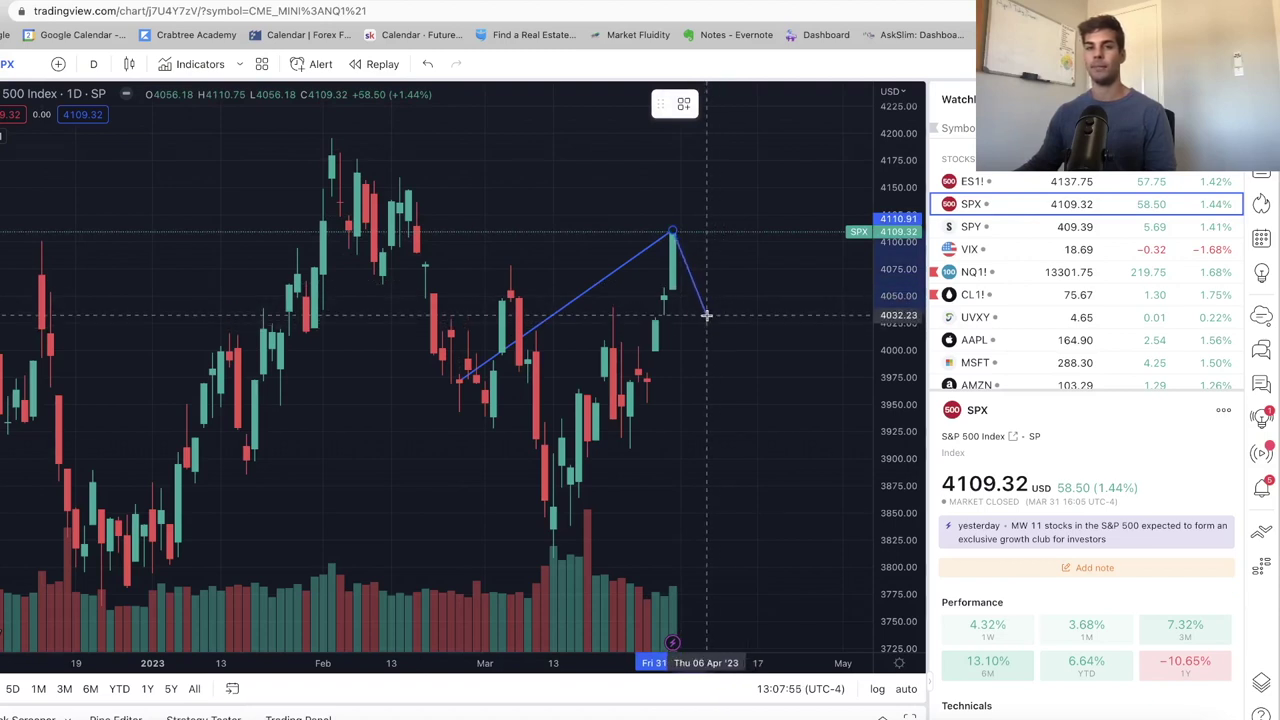
pyautogui.click(697, 316)
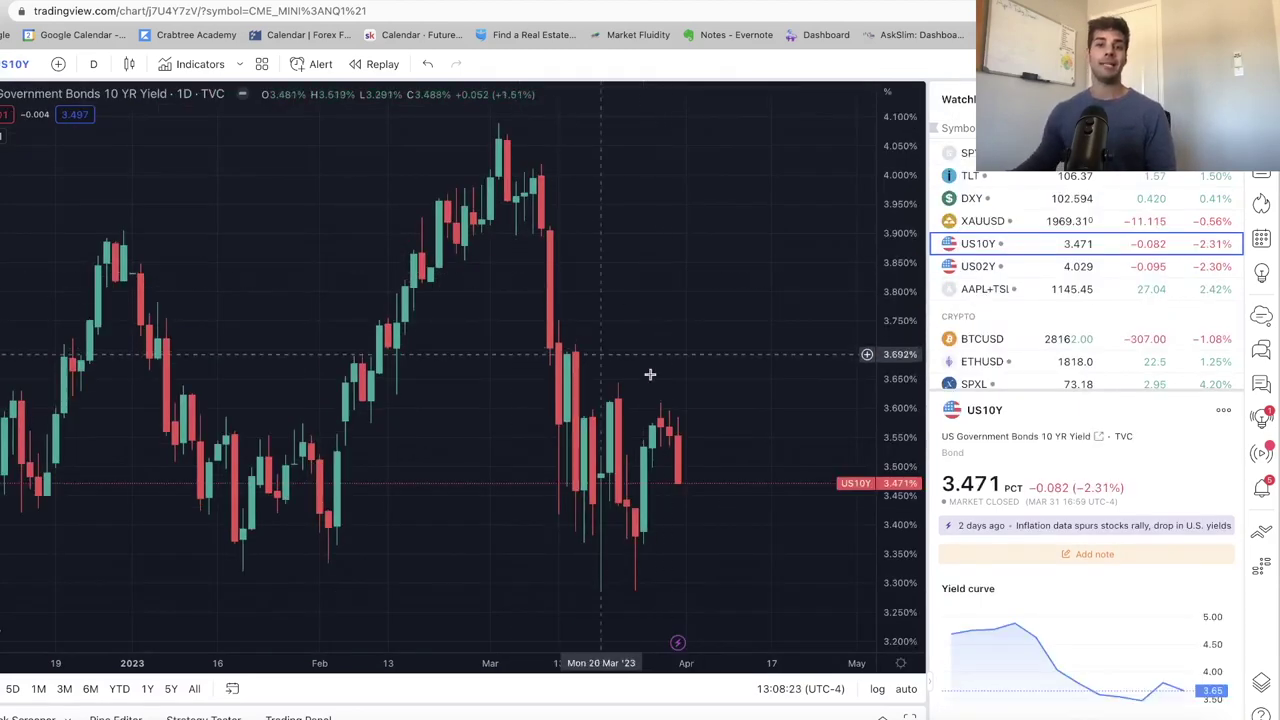
# Step: Examine the US02Y and DXY daily charts
pyautogui.click(1045, 266)
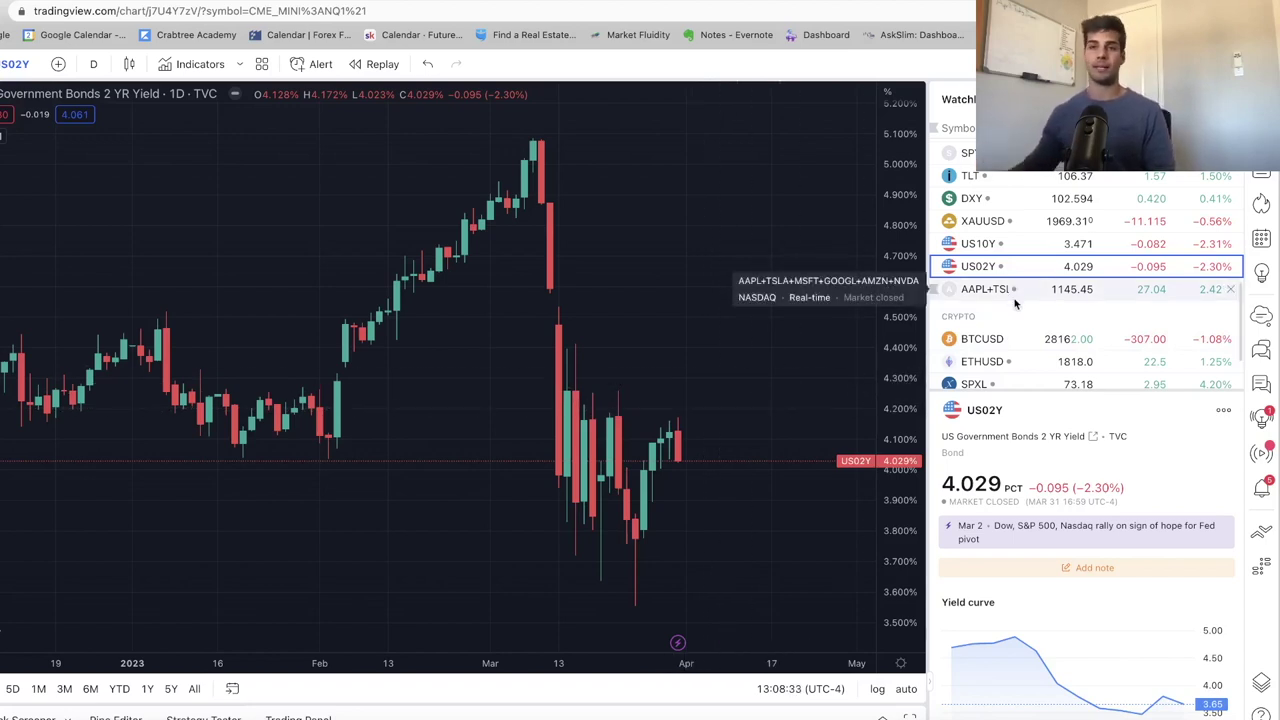
pyautogui.click(1025, 201)
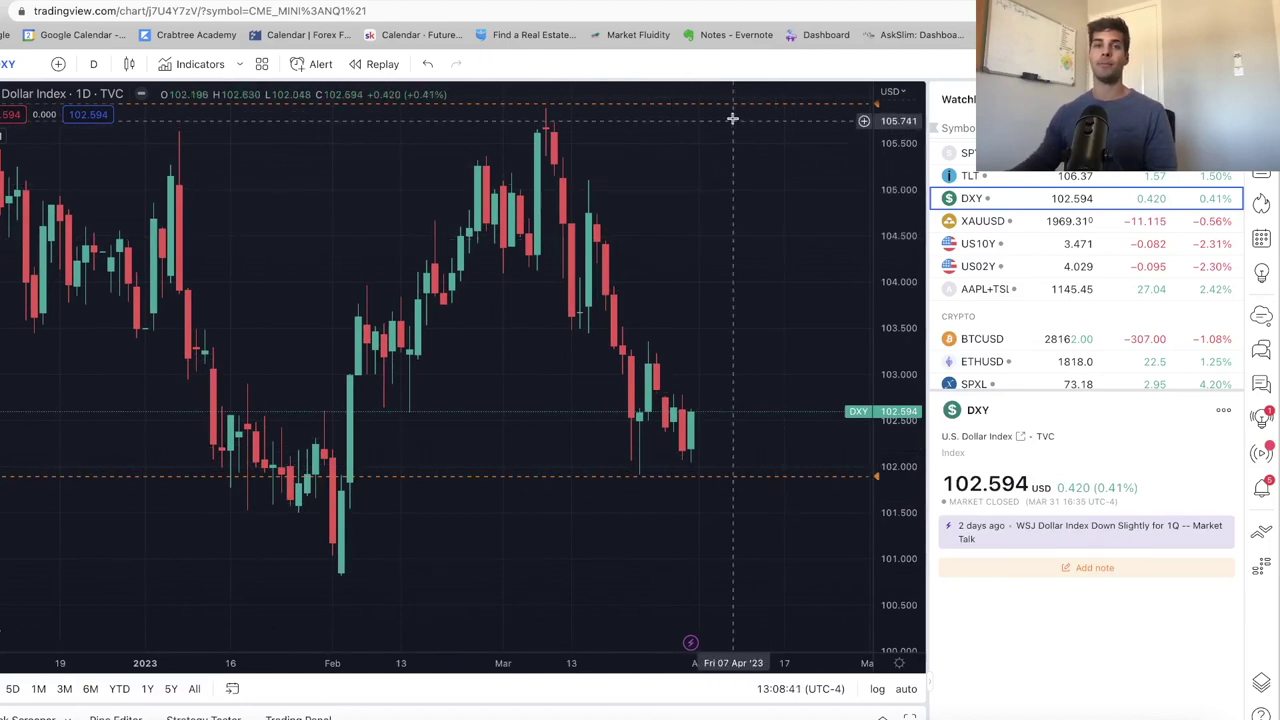
pyautogui.hscroll(2, 710, 122)
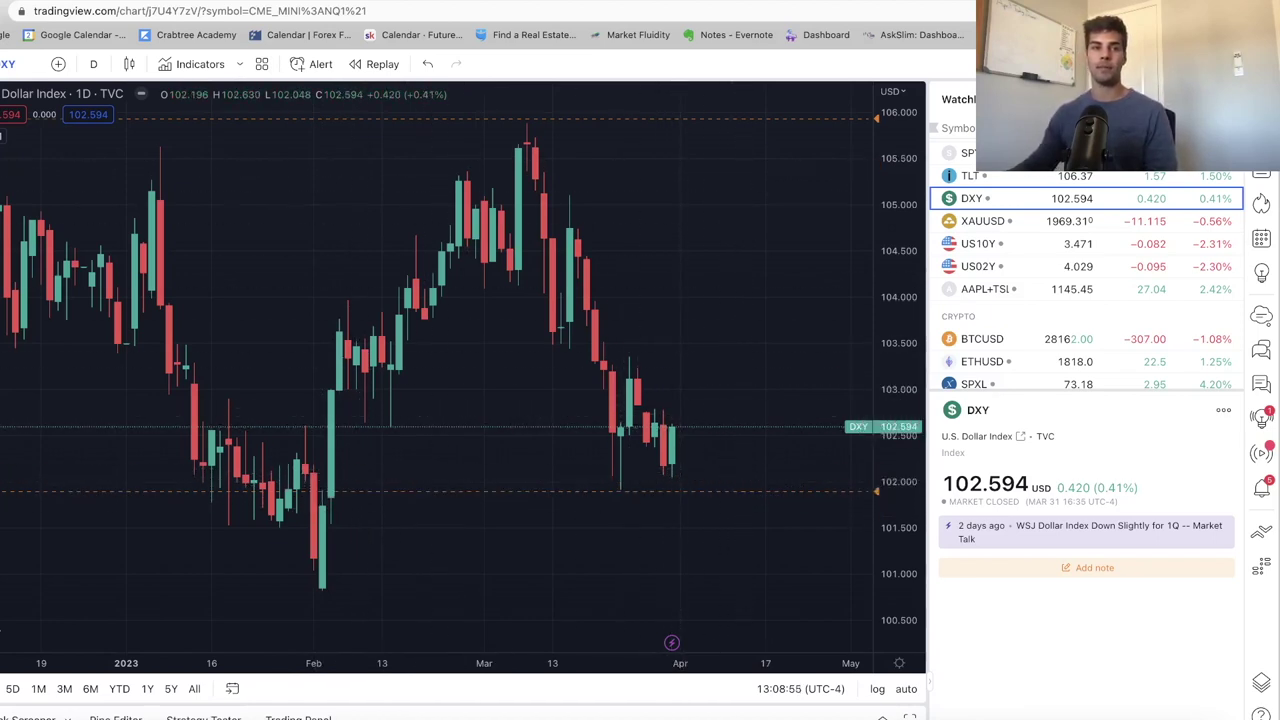
# Step: Draw a trend line on DXY from about 102.567 on 31 March up to about 105.323 on 17 April 2023
pyautogui.hotkey('alt', 't')
pyautogui.click(671, 428)
pyautogui.click(765, 176)
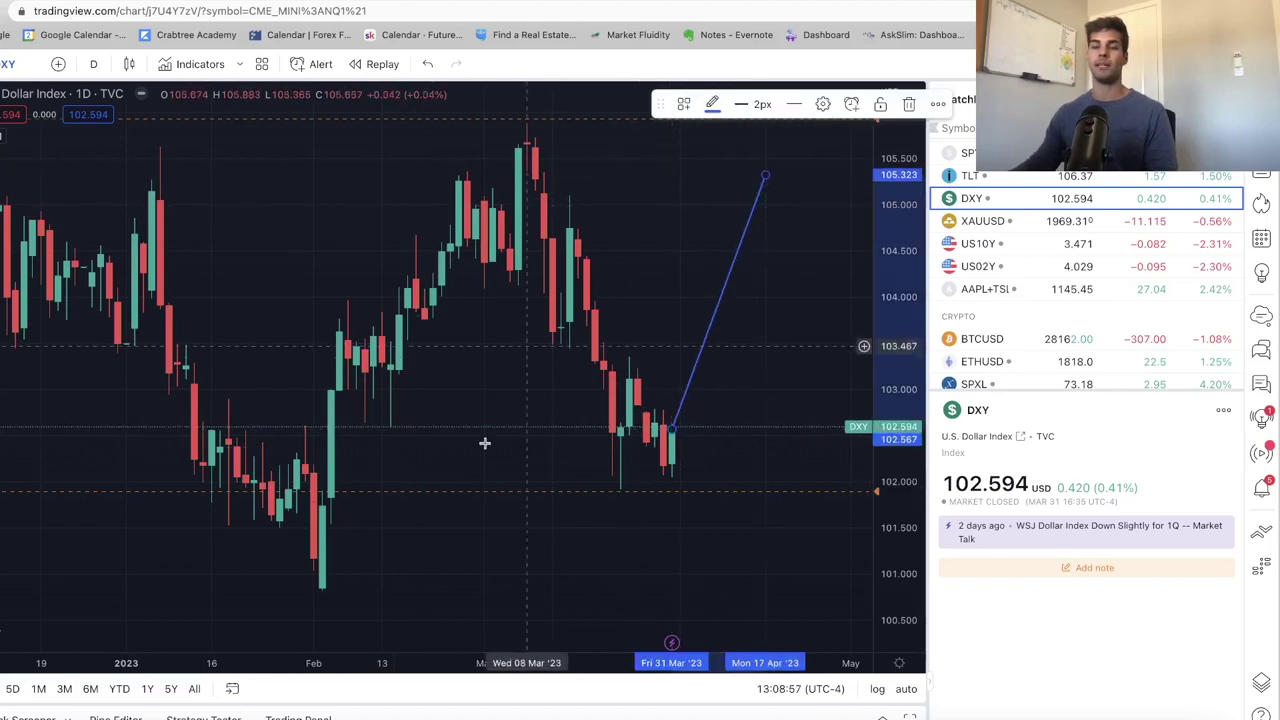